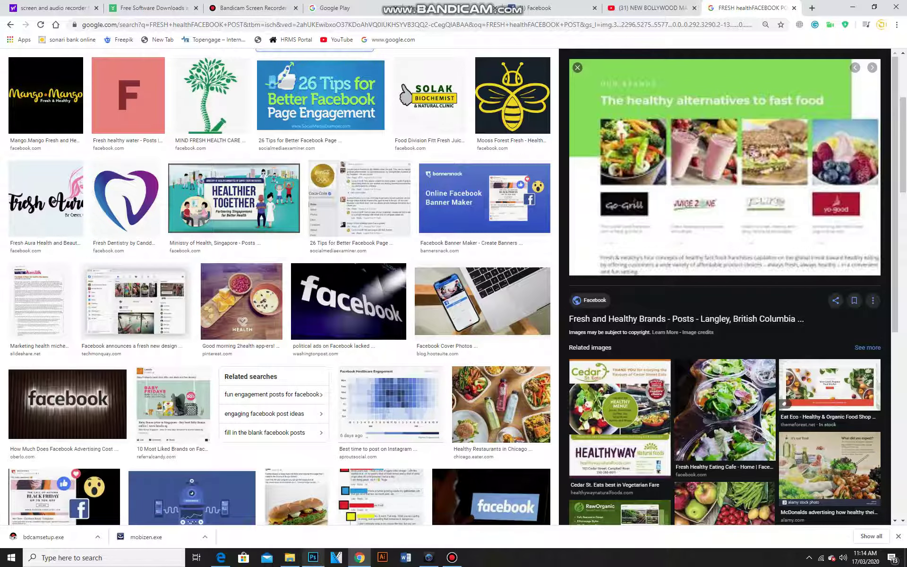
Step: Switch to Photoshop and create a new document with the International Paper preset
{"action": "left_click", "coordinate": [313, 557]}
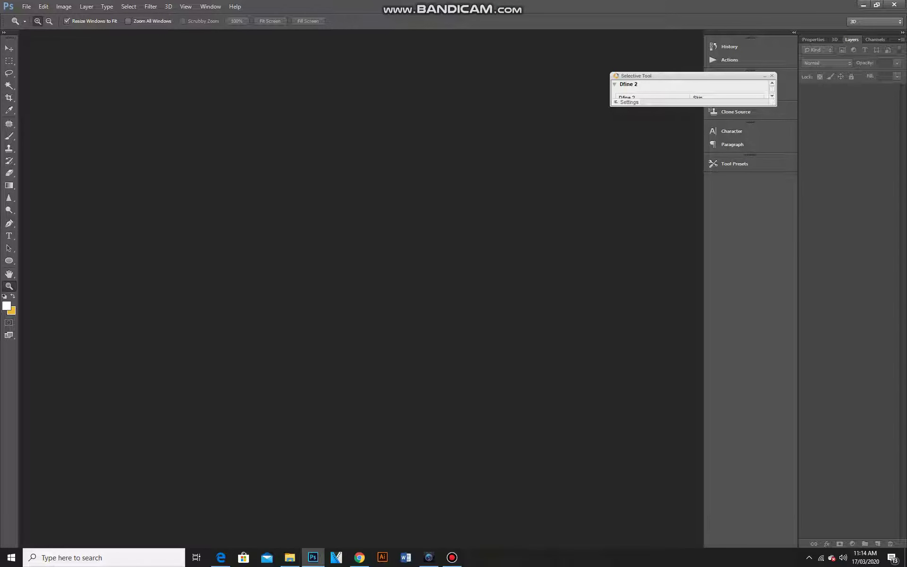
{"action": "left_click", "coordinate": [26, 6]}
{"action": "left_click", "coordinate": [36, 16]}
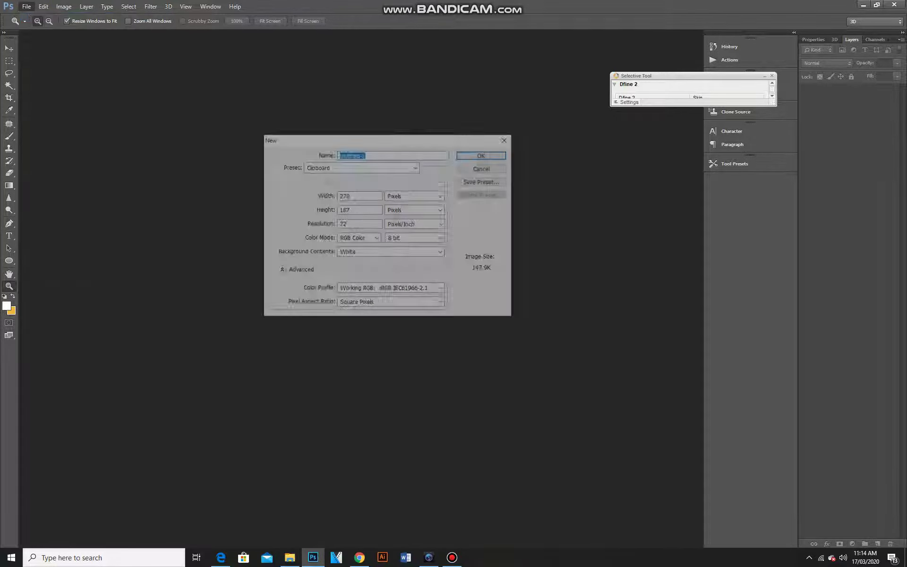
{"action": "left_click", "coordinate": [415, 167]}
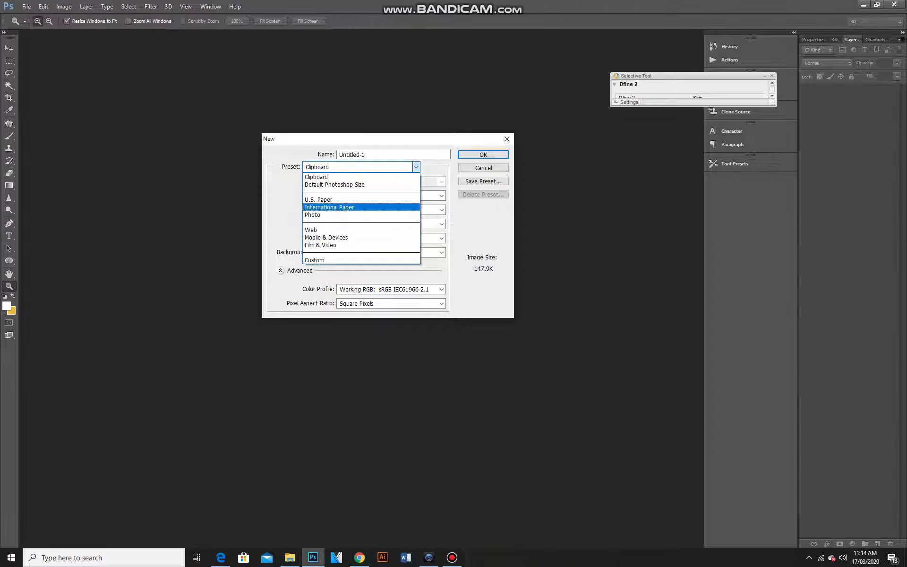
{"action": "left_click", "coordinate": [330, 207]}
{"action": "key", "text": "Return"}
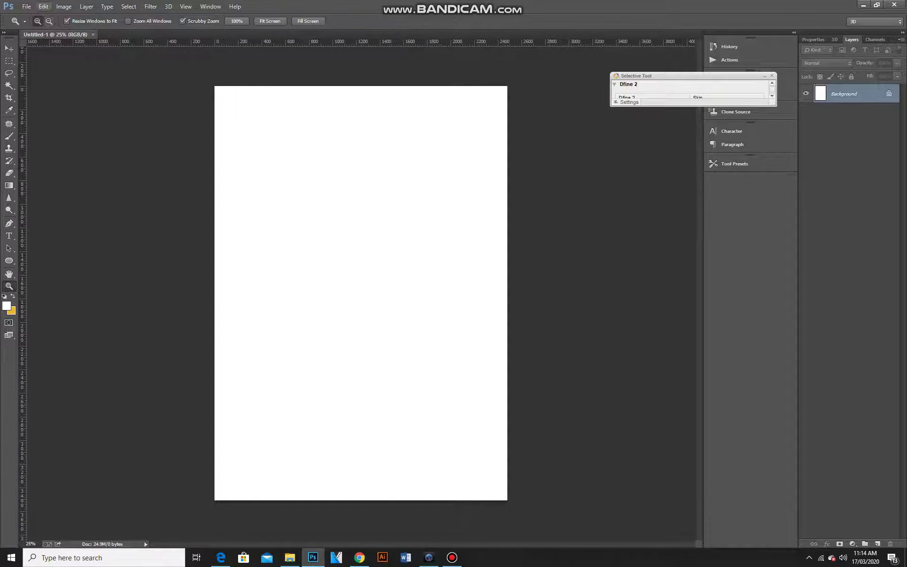
Step: Rotate the whole canvas 90° clockwise to landscape orientation
{"action": "left_click", "coordinate": [43, 6]}
{"action": "left_click", "coordinate": [63, 6]}
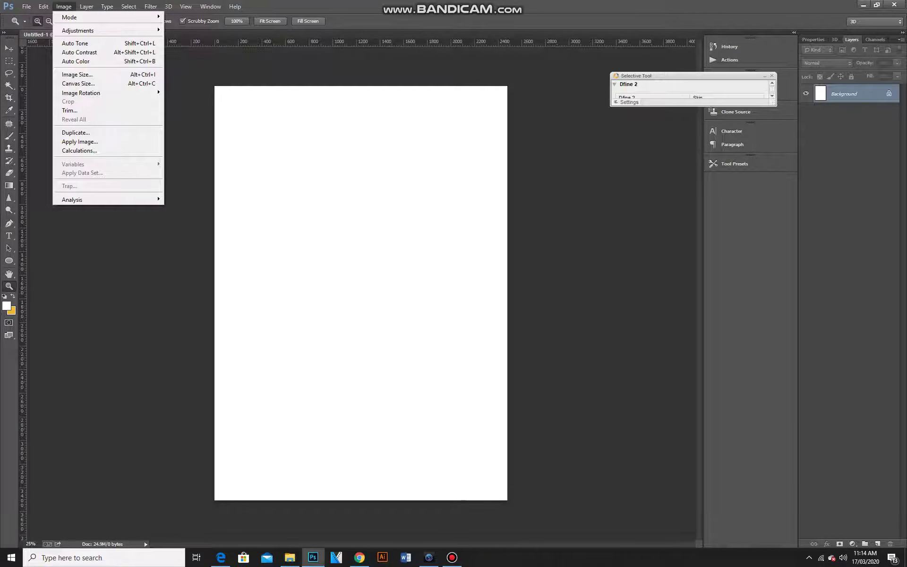
{"action": "mouse_move", "coordinate": [95, 92]}
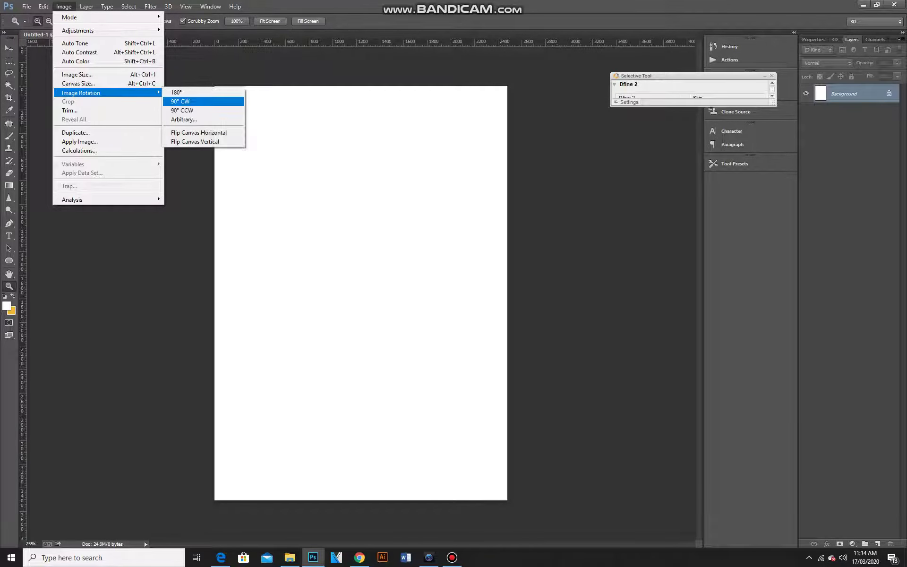
{"action": "left_click", "coordinate": [182, 101]}
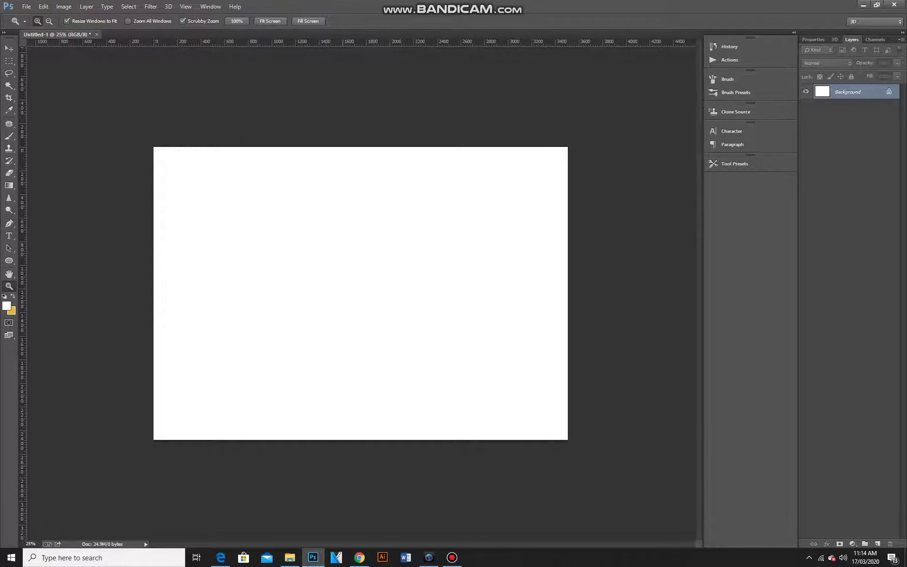
Step: Switch to Chrome, copy the previewed "The healthy alternatives to fast food" image, and paste it into the blank Photoshop document
{"action": "left_click", "coordinate": [359, 557]}
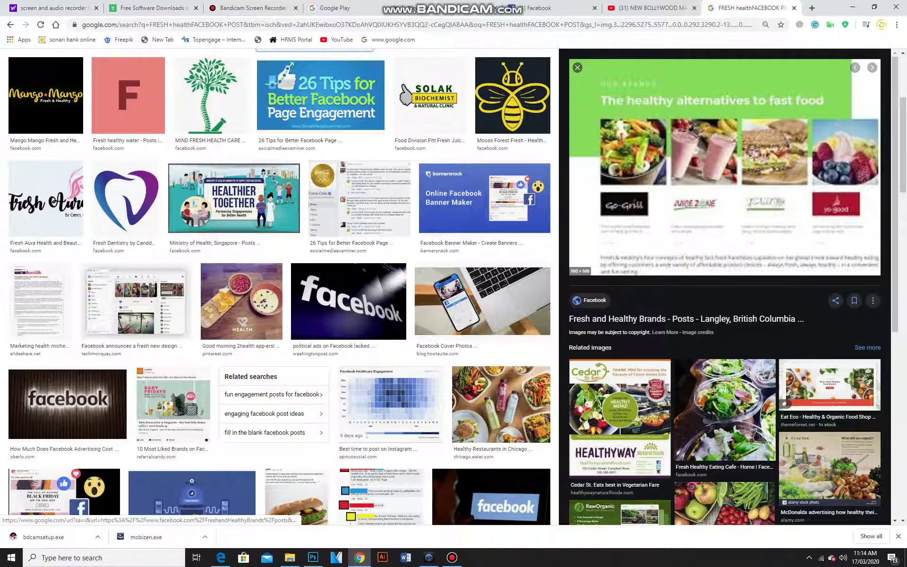
{"action": "right_click", "coordinate": [678, 100]}
{"action": "left_click", "coordinate": [719, 211]}
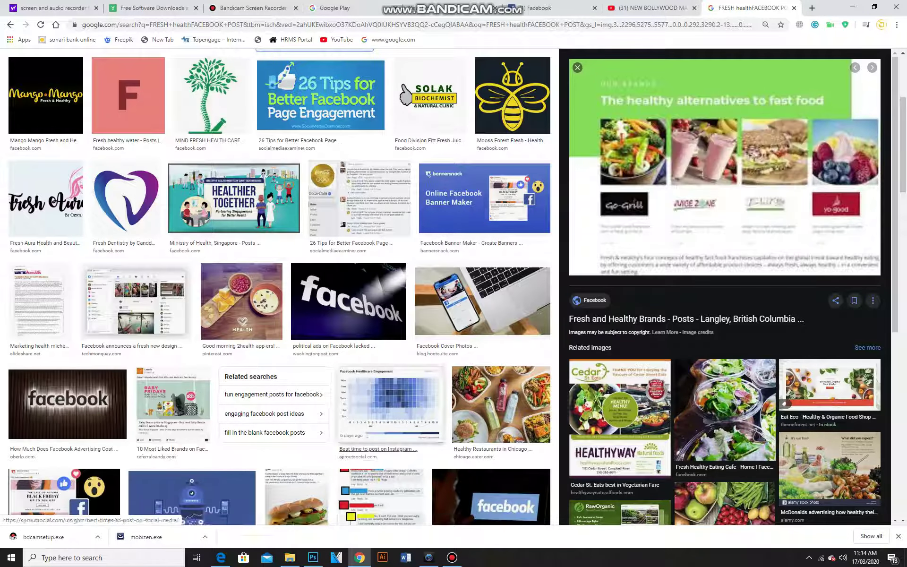
{"action": "left_click", "coordinate": [313, 557]}
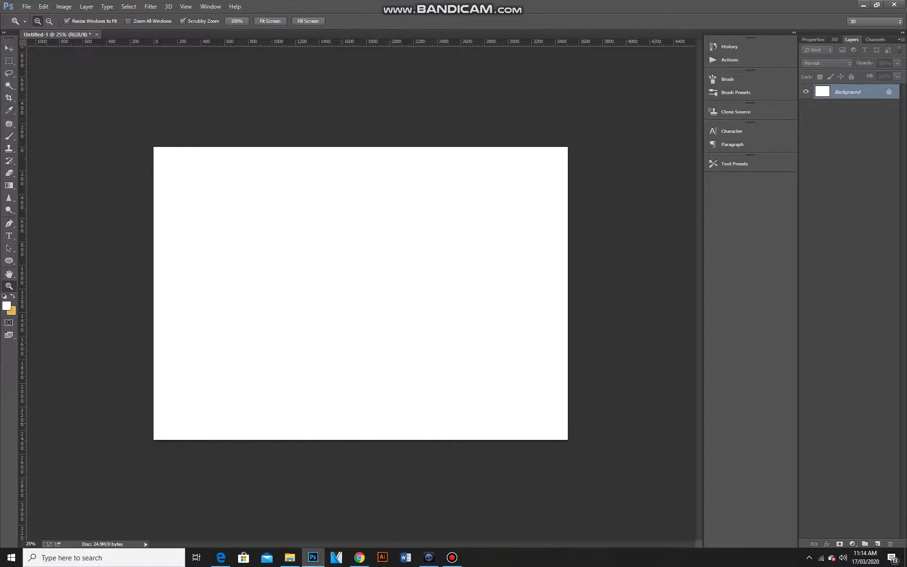
{"action": "key", "text": "ctrl+v"}
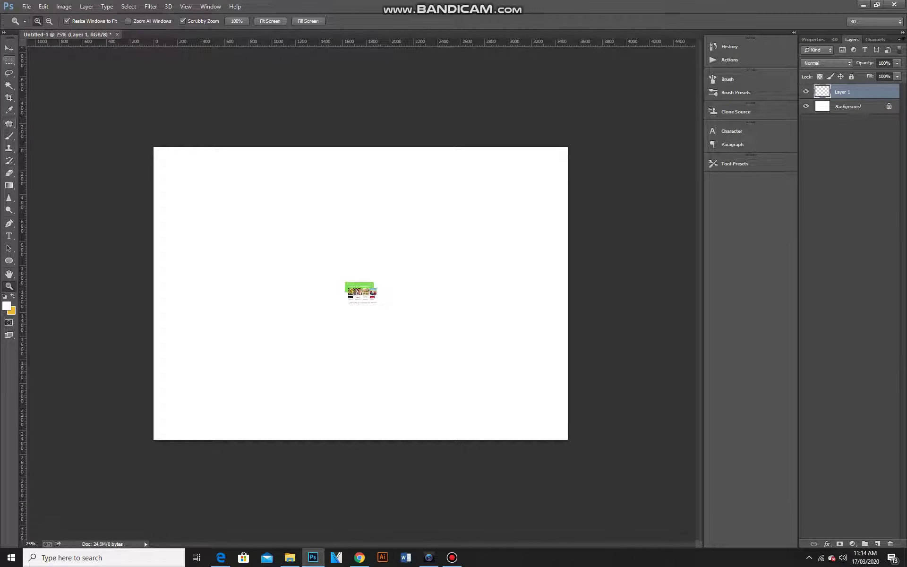
Step: Enlarge the pasted reference image and move it to the upper middle of the canvas
{"action": "key", "text": "v"}
{"action": "left_click_drag", "start_coordinate": [376, 303], "coordinate": [529, 410]}
{"action": "left_click_drag", "start_coordinate": [460, 345], "coordinate": [371, 251]}
{"action": "key", "text": "Return"}
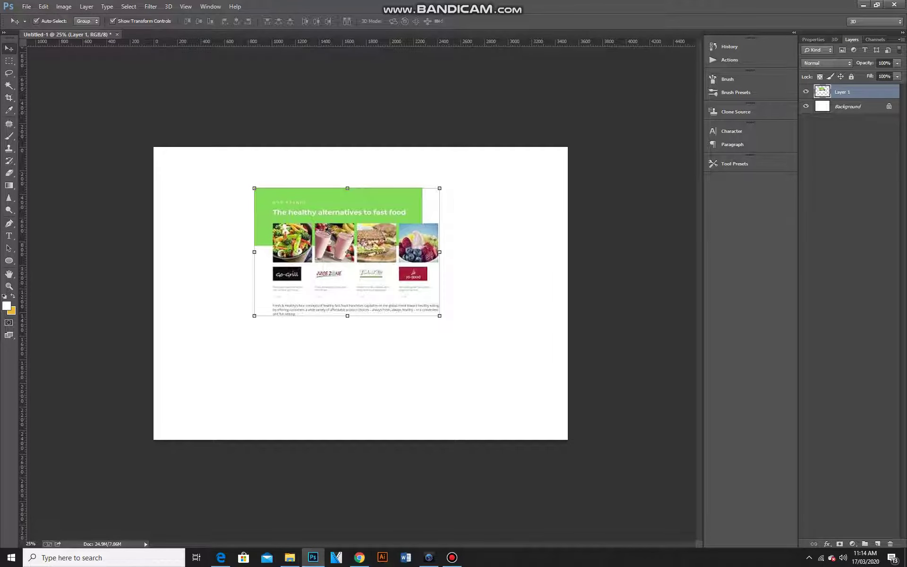
Step: Sample the reference image's green and draw a rectangle of about 2916 × 1356 px over the canvas's upper-left area
{"action": "right_click", "coordinate": [9, 110]}
{"action": "left_click", "coordinate": [48, 108]}
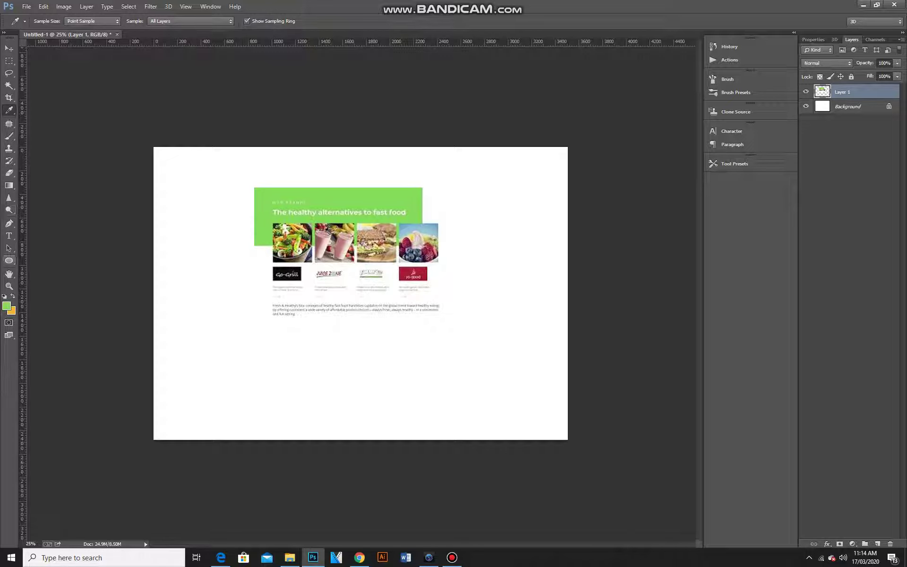
{"action": "left_click", "coordinate": [9, 260]}
{"action": "left_click", "coordinate": [53, 259]}
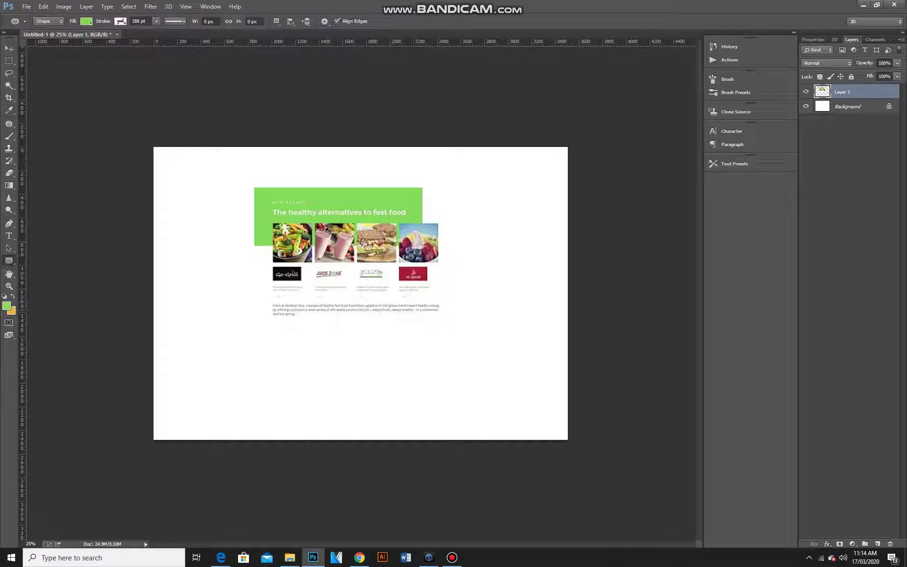
{"action": "left_click_drag", "start_coordinate": [133, 132], "coordinate": [476, 292]}
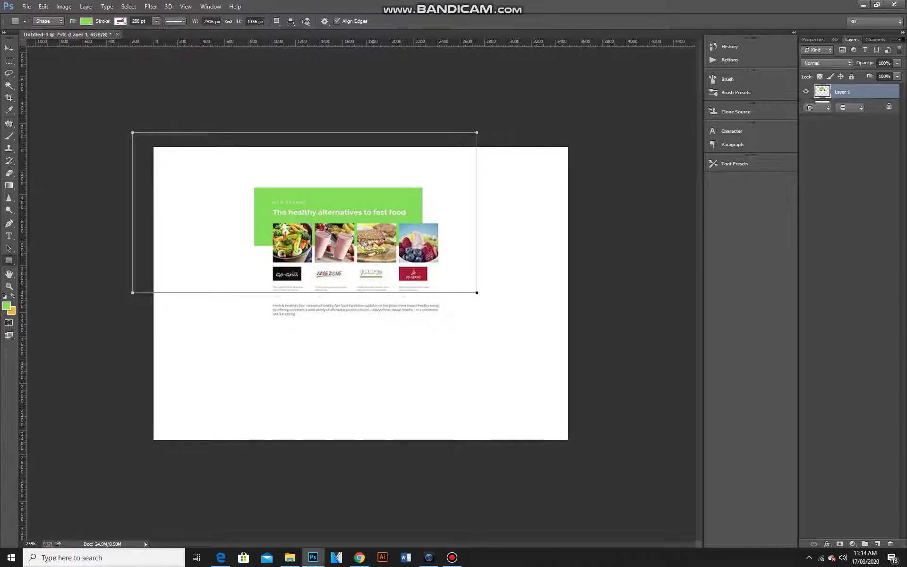
{"action": "left_click", "coordinate": [852, 39]}
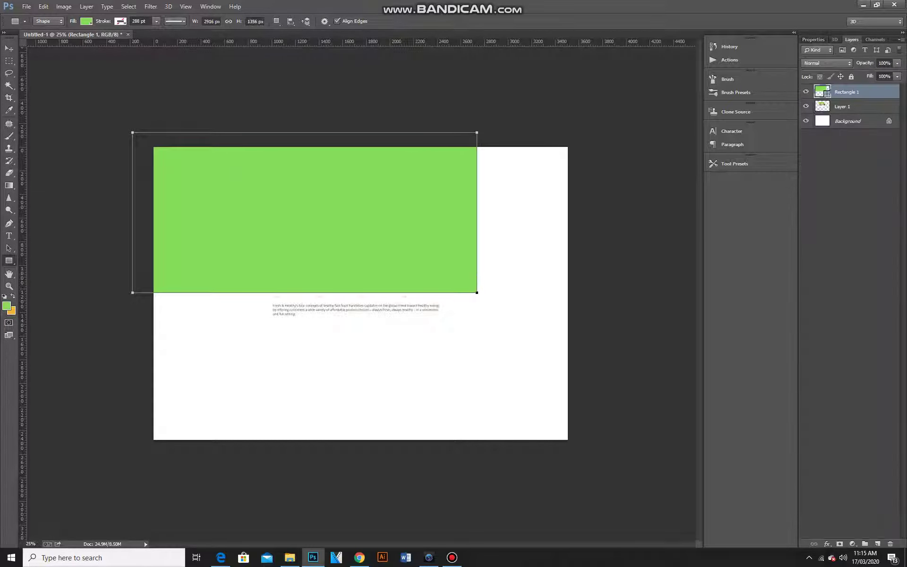
Step: Place Layer 1 above the green rectangle, move the reference image to the canvas's lower-right corner and widen it to about 107%
{"action": "left_click", "coordinate": [856, 106]}
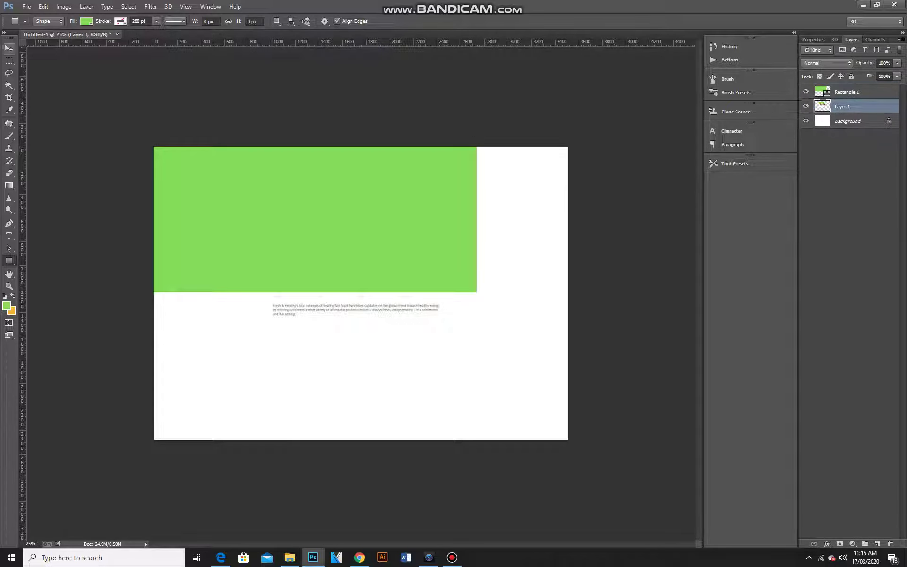
{"action": "key", "text": "v"}
{"action": "left_click_drag", "start_coordinate": [856, 107], "coordinate": [856, 88]}
{"action": "left_click_drag", "start_coordinate": [417, 308], "coordinate": [558, 406]}
{"action": "mouse_move", "coordinate": [577, 306]}
{"action": "left_mouse_down"}
{"action": "mouse_move", "coordinate": [560, 314]}
{"action": "mouse_move", "coordinate": [609, 298]}
{"action": "mouse_move", "coordinate": [590, 306]}
{"action": "left_mouse_up"}
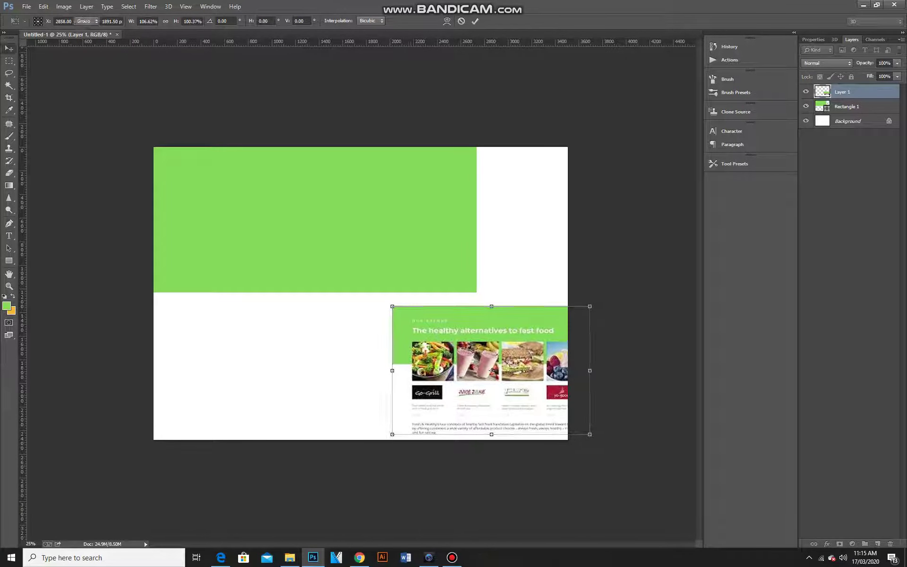
{"action": "key", "text": "Return"}
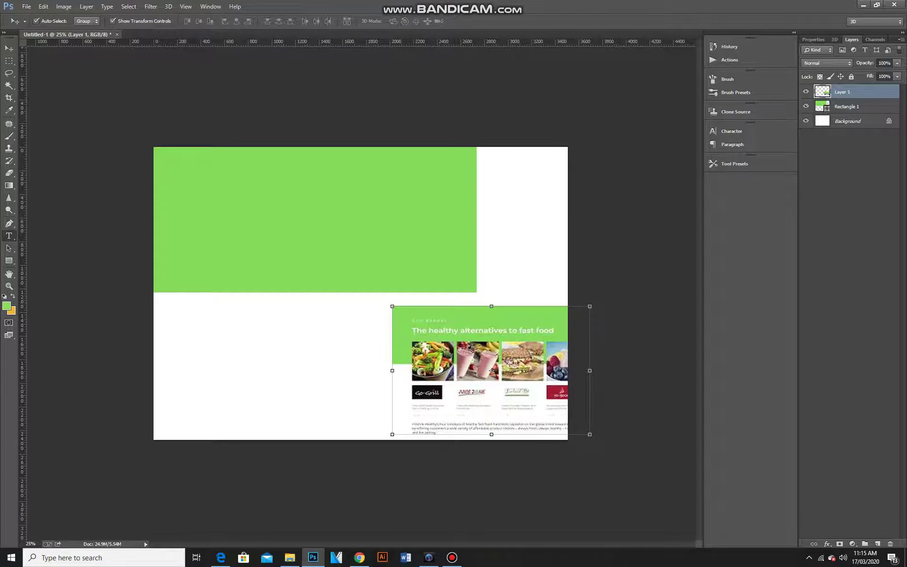
Step: Set the foreground colour to f5f5f5 and add the text "The Healthy alternatives to fast food" on the green rectangle
{"action": "left_click", "coordinate": [6, 306]}
{"action": "left_click", "coordinate": [573, 155]}
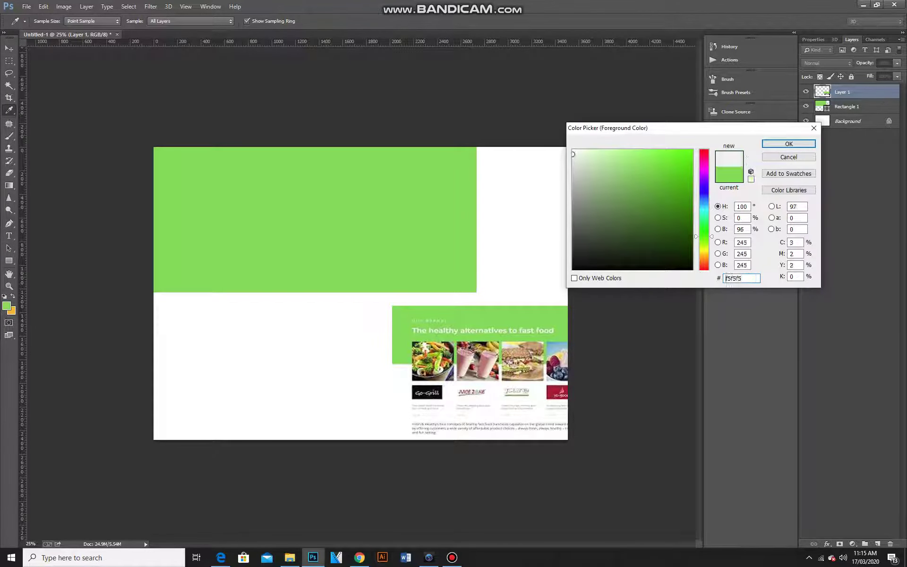
{"action": "key", "text": "Return"}
{"action": "key", "text": "t"}
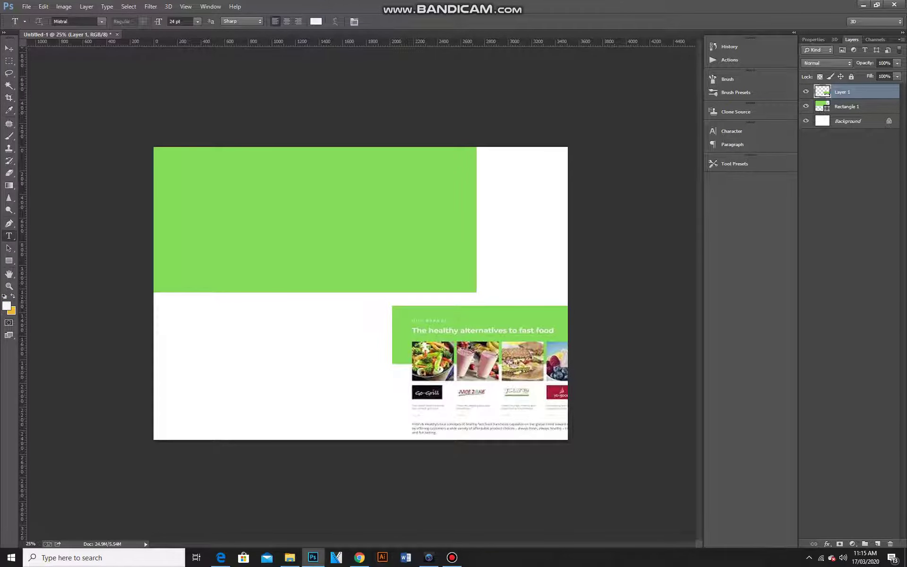
{"action": "left_click", "coordinate": [189, 213]}
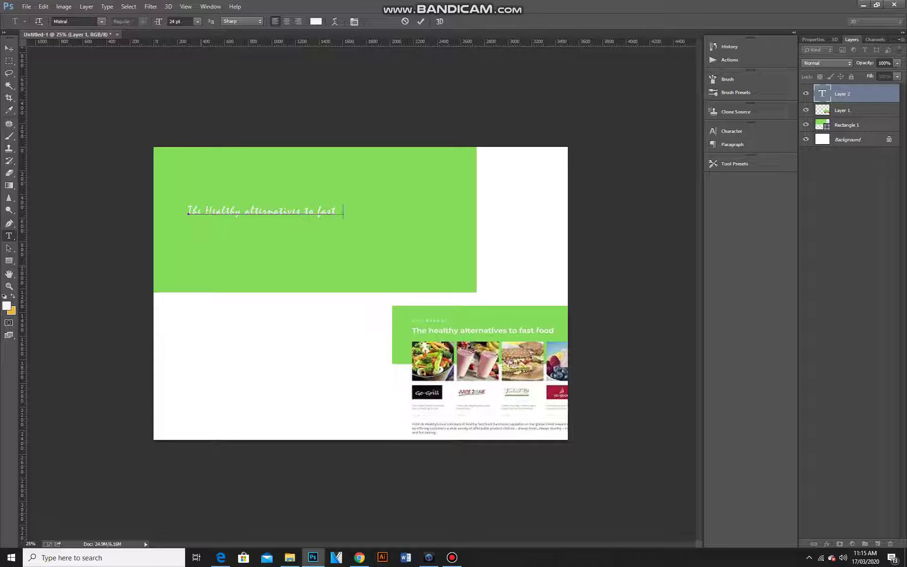
{"action": "left_click", "coordinate": [9, 48]}
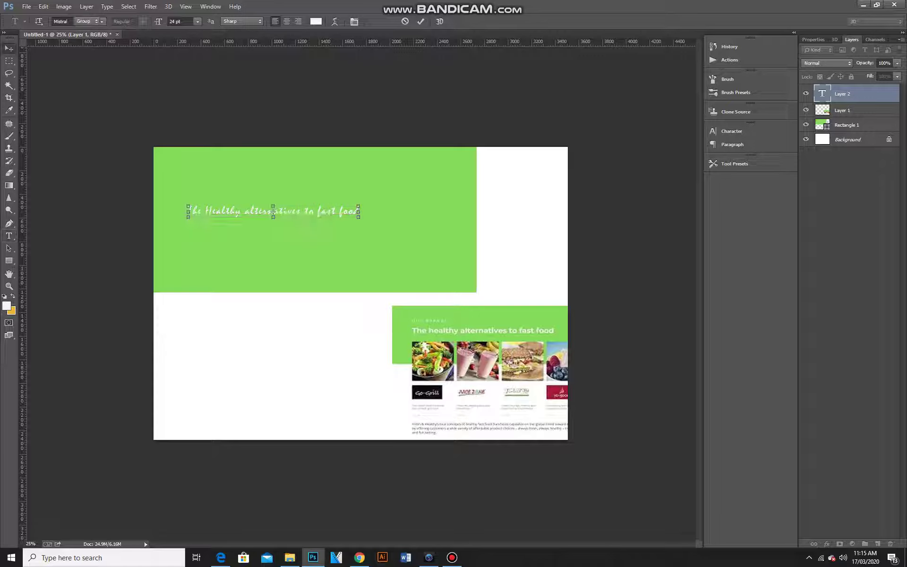
Step: Change the headline's font to Century Gothic
{"action": "double_click", "coordinate": [822, 94]}
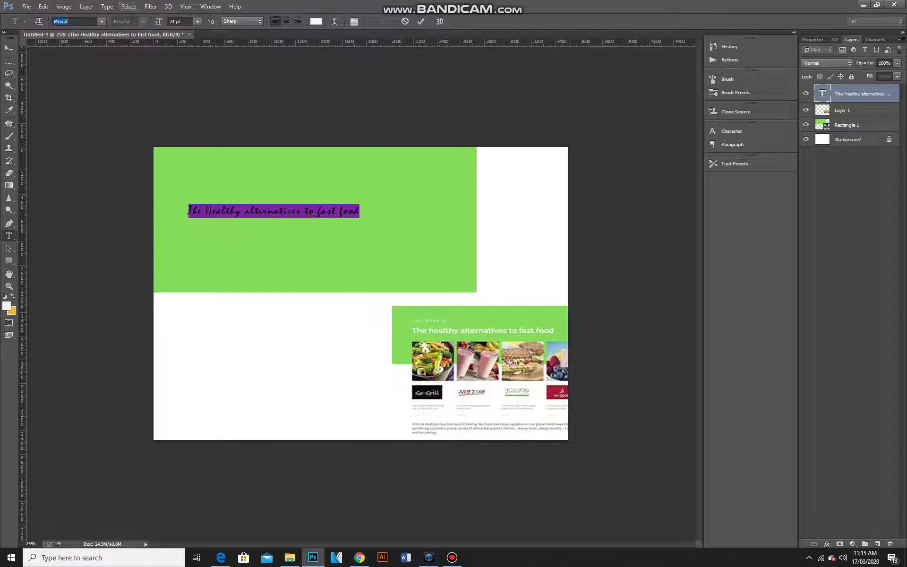
{"action": "left_click", "coordinate": [101, 22]}
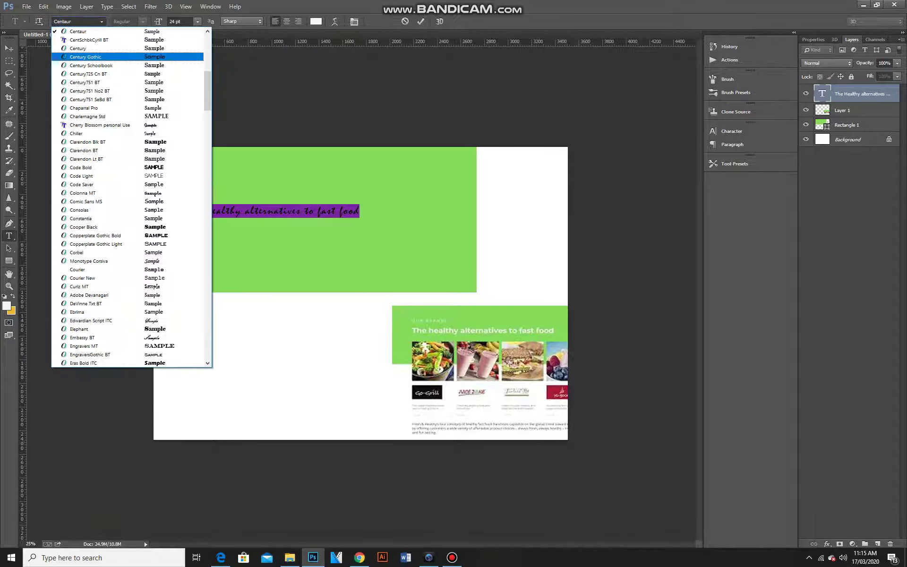
{"action": "left_click", "coordinate": [81, 58]}
{"action": "left_click", "coordinate": [9, 48]}
Step: Shift the headline up and left, scale it to about 115%, and move the reference image fully inside the canvas
{"action": "left_click_drag", "start_coordinate": [308, 209], "coordinate": [285, 198]}
{"action": "key", "text": "ctrl+t"}
{"action": "left_click_drag", "start_coordinate": [404, 205], "coordinate": [441, 207]}
{"action": "key", "text": "Return"}
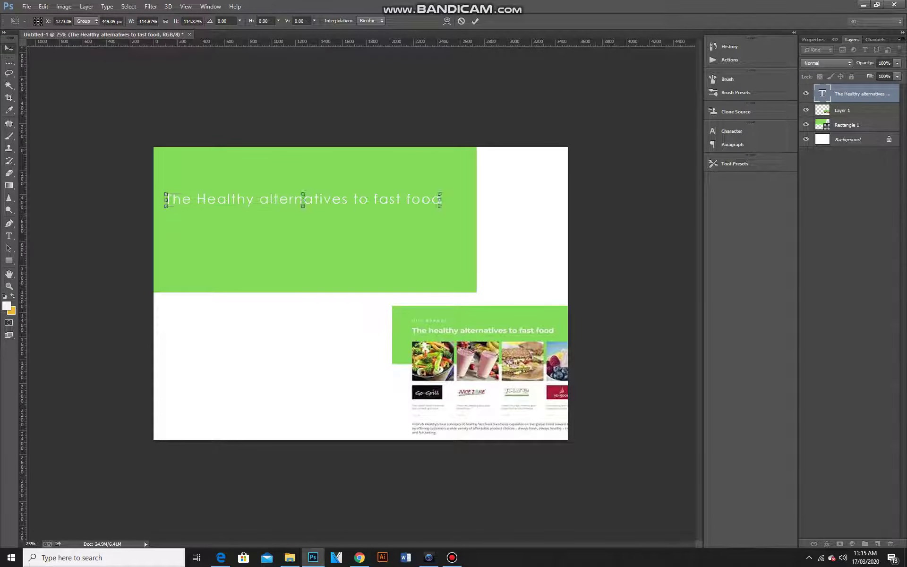
{"action": "left_click_drag", "start_coordinate": [529, 338], "coordinate": [453, 324]}
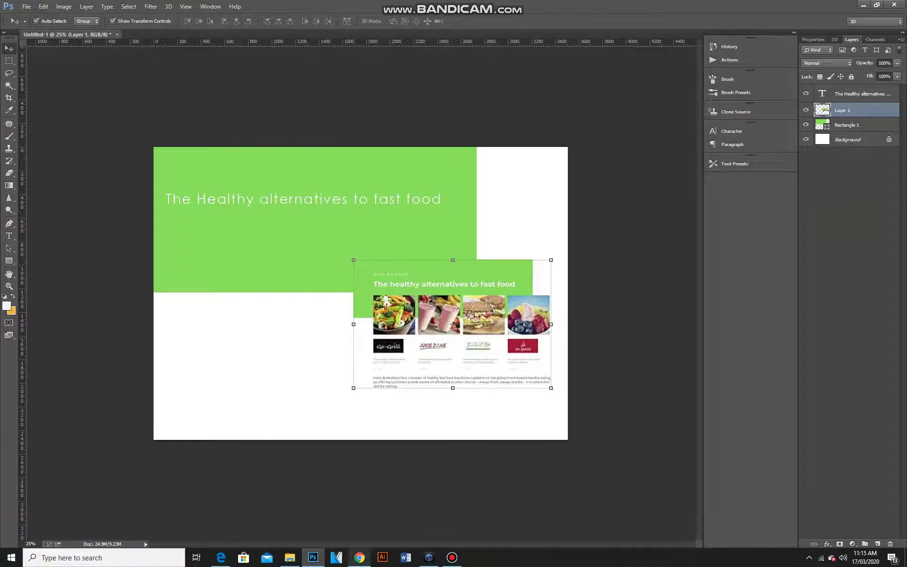
Step: Switch to Chrome, search Google Images for "vegetables", and preview the picture of vegetables in a wooden crate
{"action": "left_click", "coordinate": [359, 557]}
{"action": "scroll", "coordinate": [213, 293], "scroll_direction": "up", "scroll_amount": 4}
{"action": "left_click", "coordinate": [173, 67]}
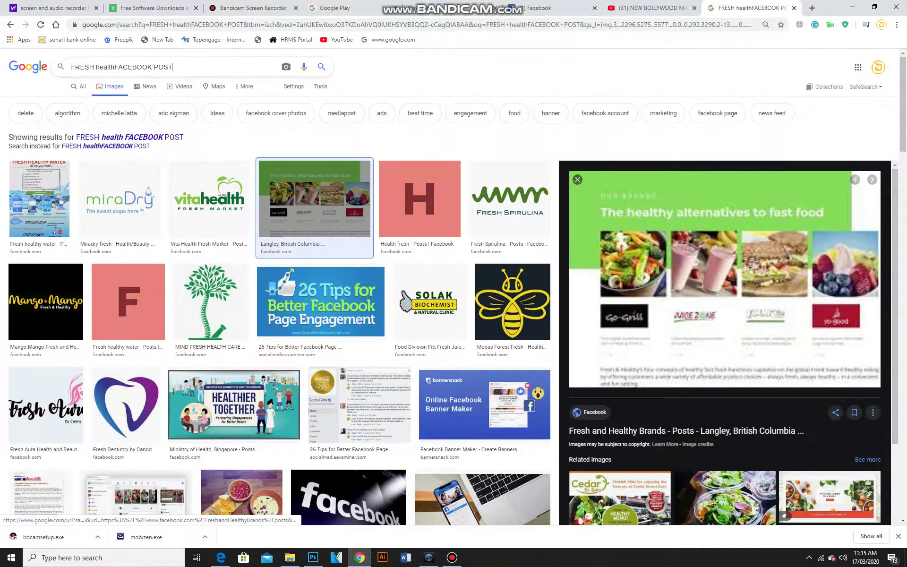
{"action": "key", "text": "ctrl+a"}
{"action": "type", "text": "vege"}
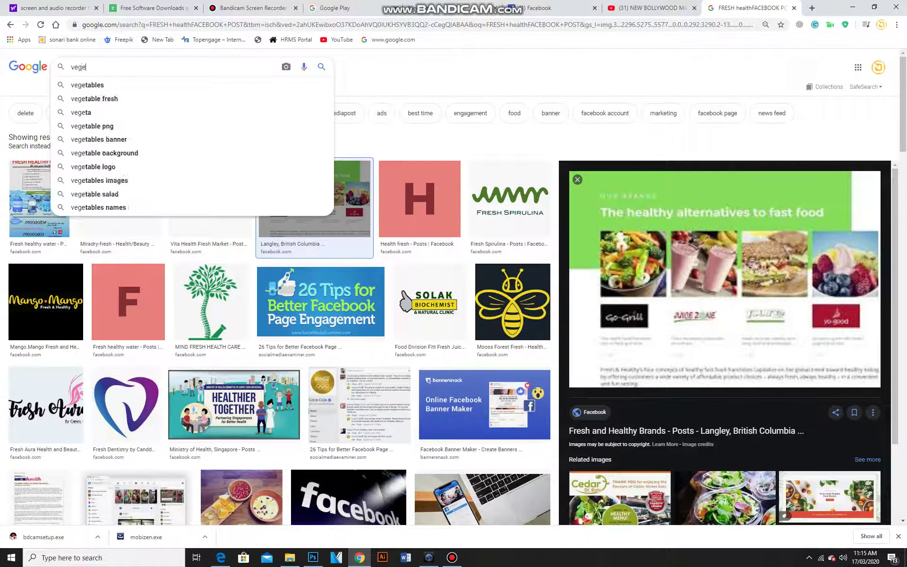
{"action": "type", "text": "tables"}
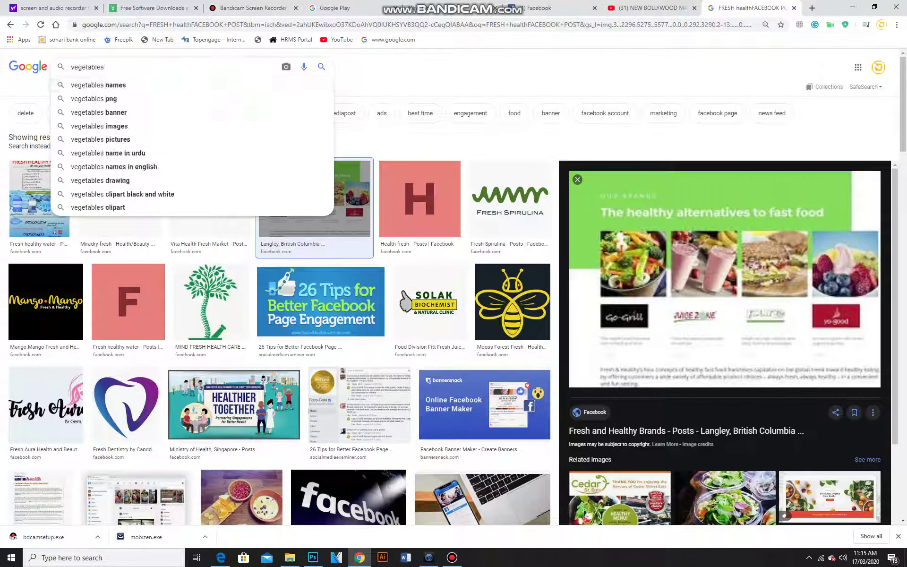
{"action": "key", "text": "Down"}
{"action": "key", "text": "Return"}
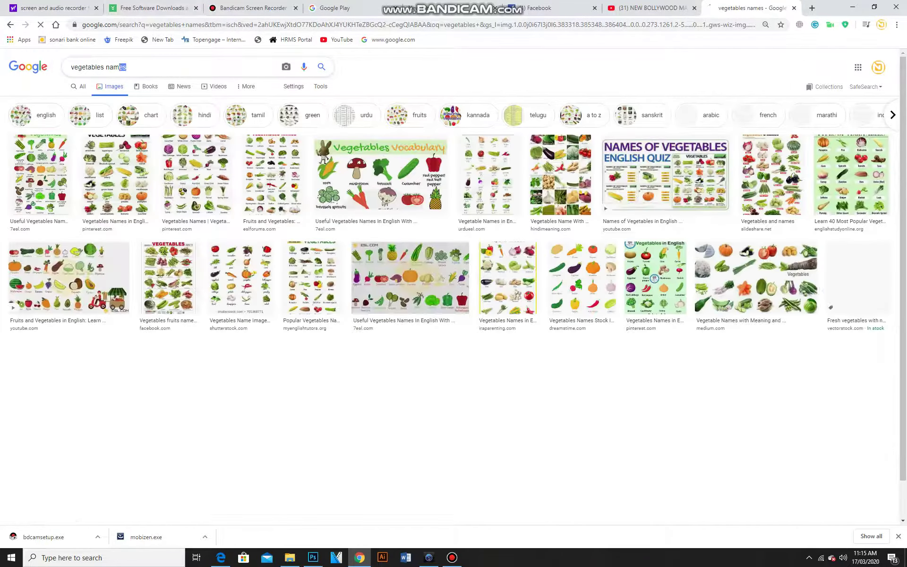
{"action": "left_click_drag", "start_coordinate": [119, 67], "coordinate": [105, 67]}
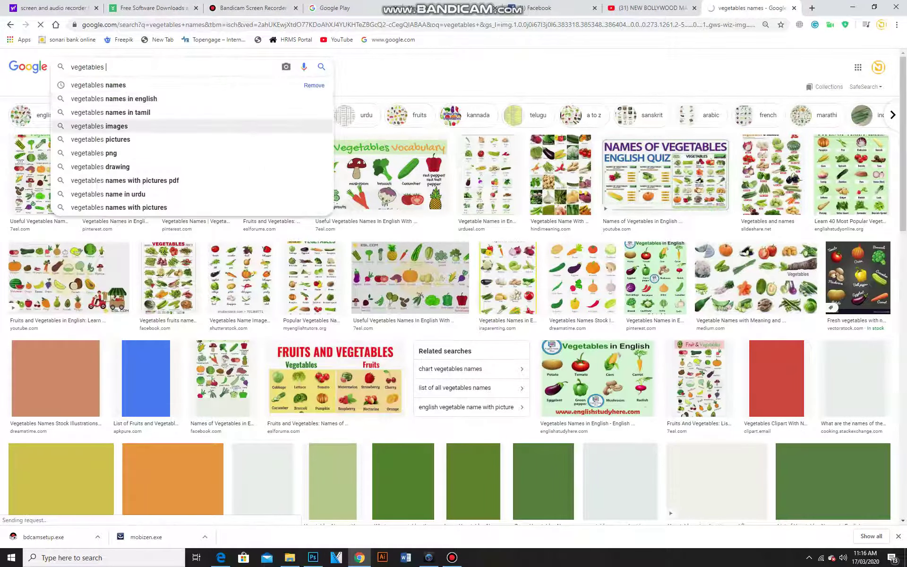
{"action": "key", "text": "Return"}
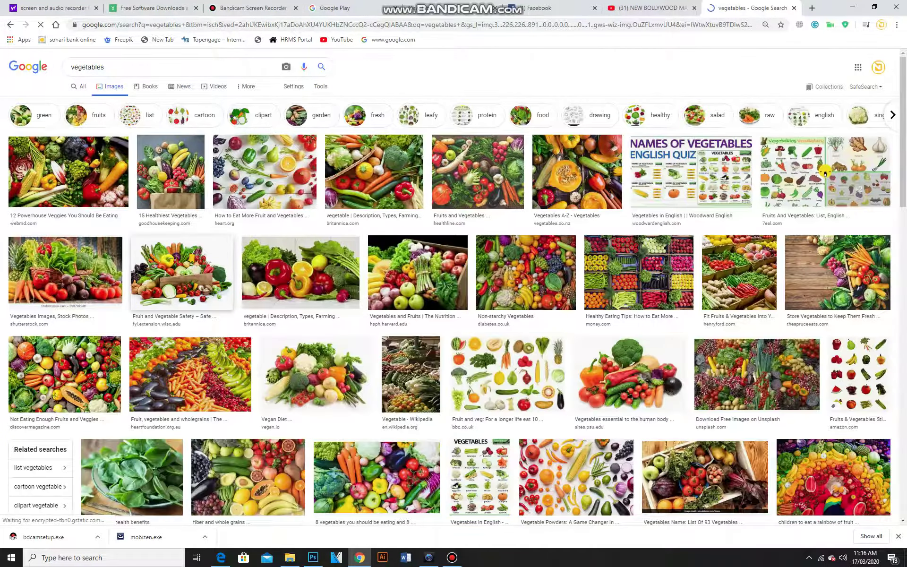
{"action": "left_click", "coordinate": [182, 272]}
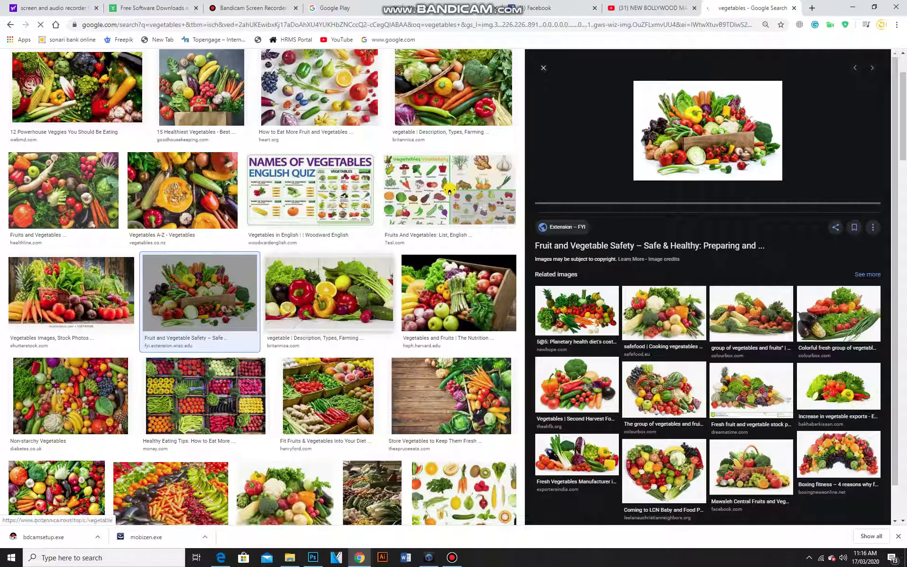
{"action": "scroll", "coordinate": [71, 293], "scroll_direction": "up", "scroll_amount": 2}
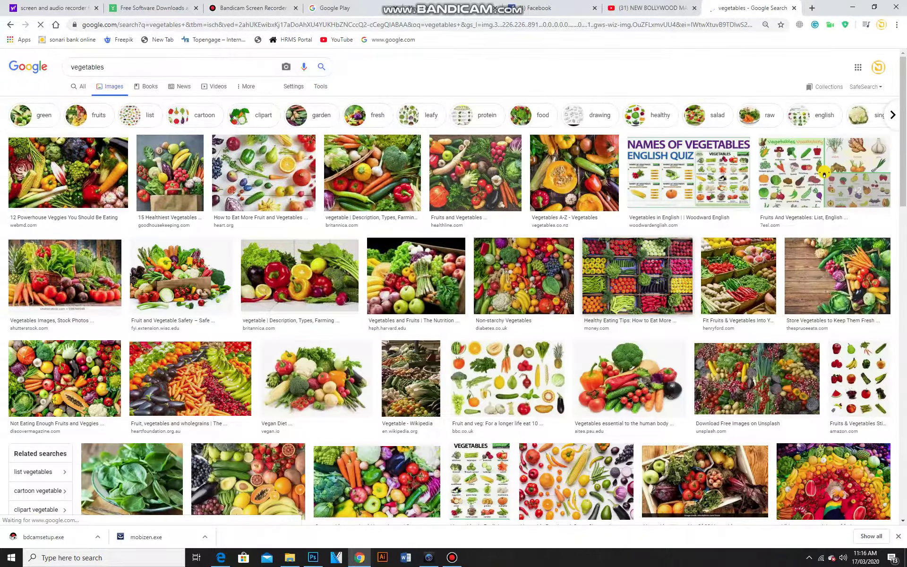
Step: Open the Sites at Penn State picture of mixed vegetables with broccoli on white and copy the image
{"action": "scroll", "coordinate": [590, 279], "scroll_direction": "down", "scroll_amount": 1}
{"action": "scroll", "coordinate": [633, 312], "scroll_direction": "down", "scroll_amount": 1}
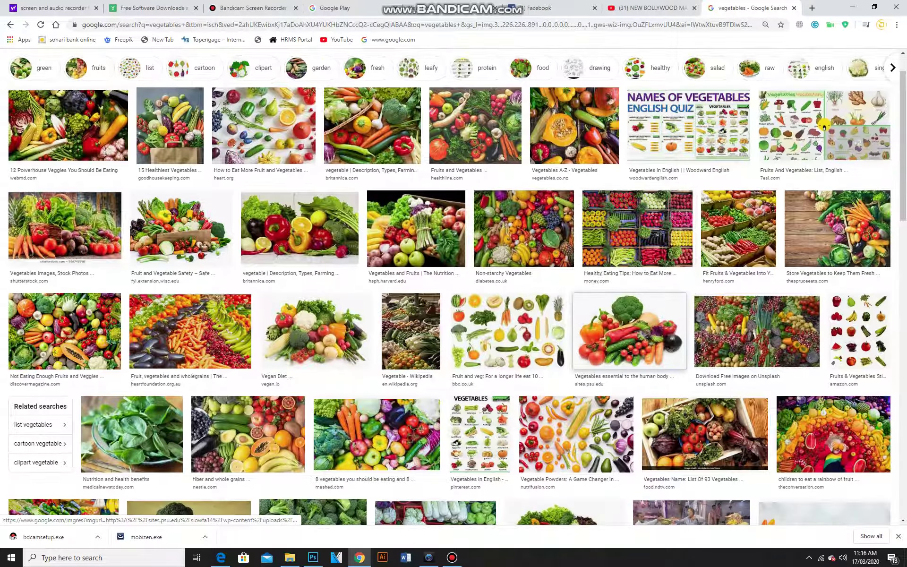
{"action": "left_click", "coordinate": [633, 313]}
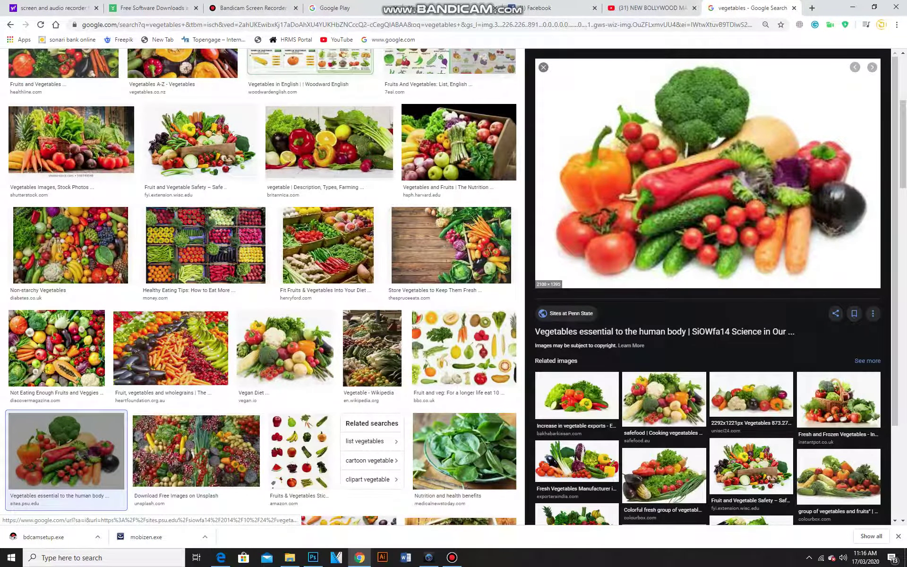
{"action": "right_click", "coordinate": [725, 164]}
{"action": "left_click", "coordinate": [759, 262]}
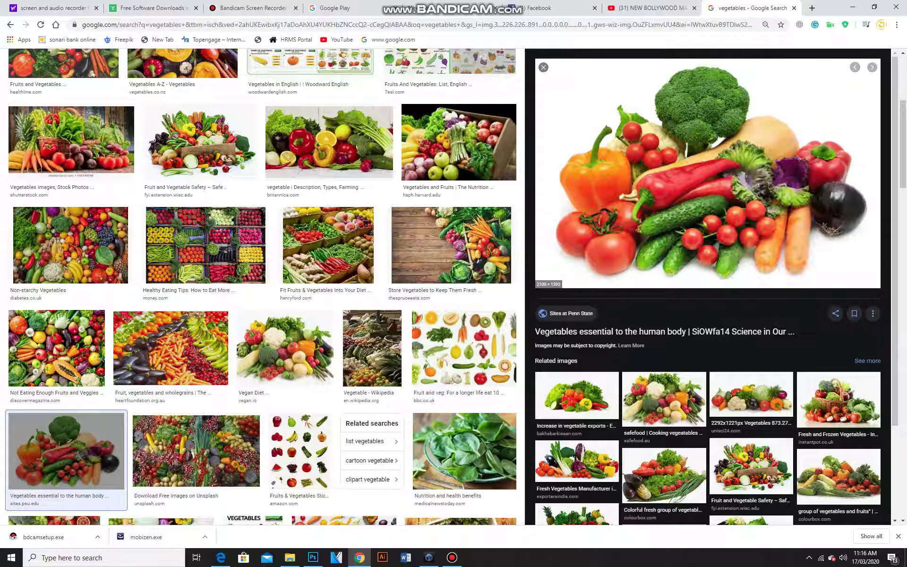
{"action": "right_click", "coordinate": [726, 197]}
{"action": "left_click", "coordinate": [756, 308]}
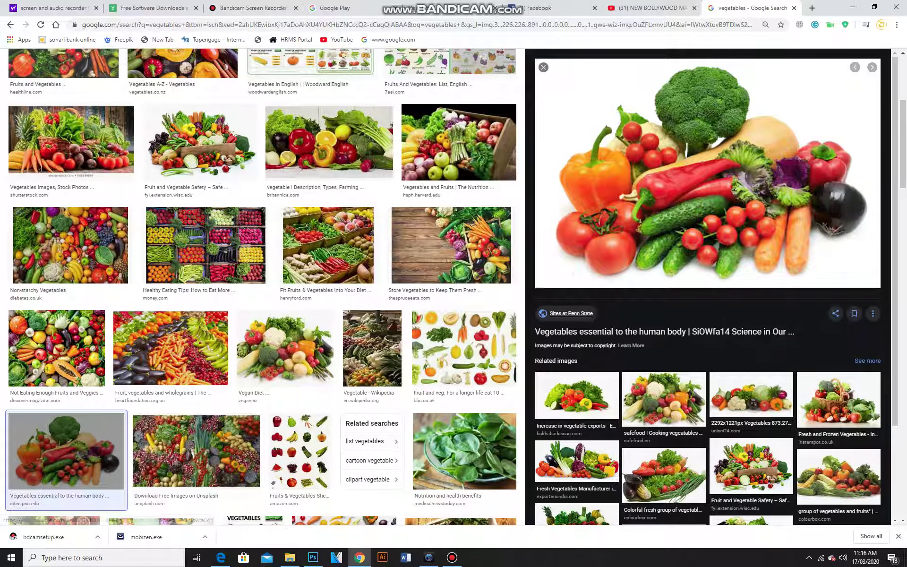
Step: Switch to Photoshop, paste the copied vegetable picture into the design, and hide the reference image layer
{"action": "key", "text": "alt+Tab"}
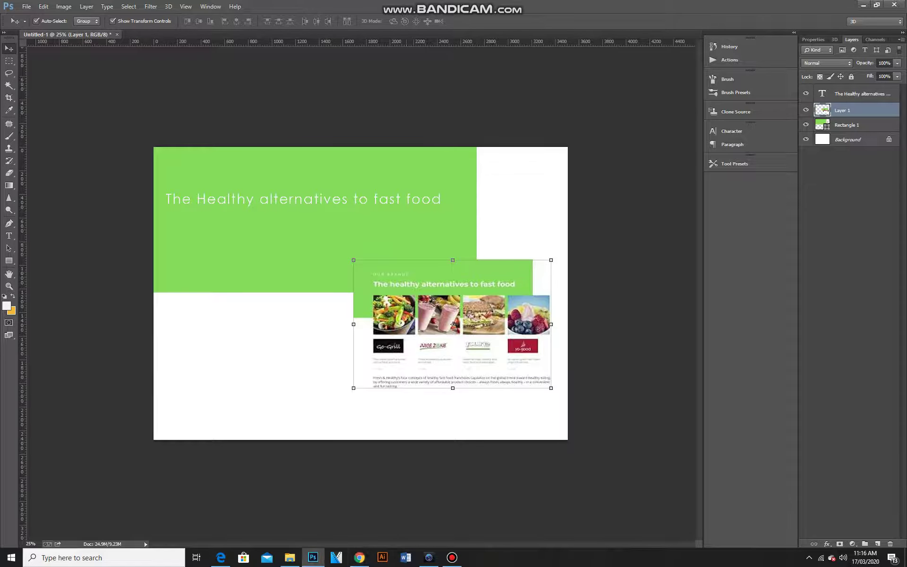
{"action": "key", "text": "ctrl+v"}
{"action": "left_click", "coordinate": [453, 324]}
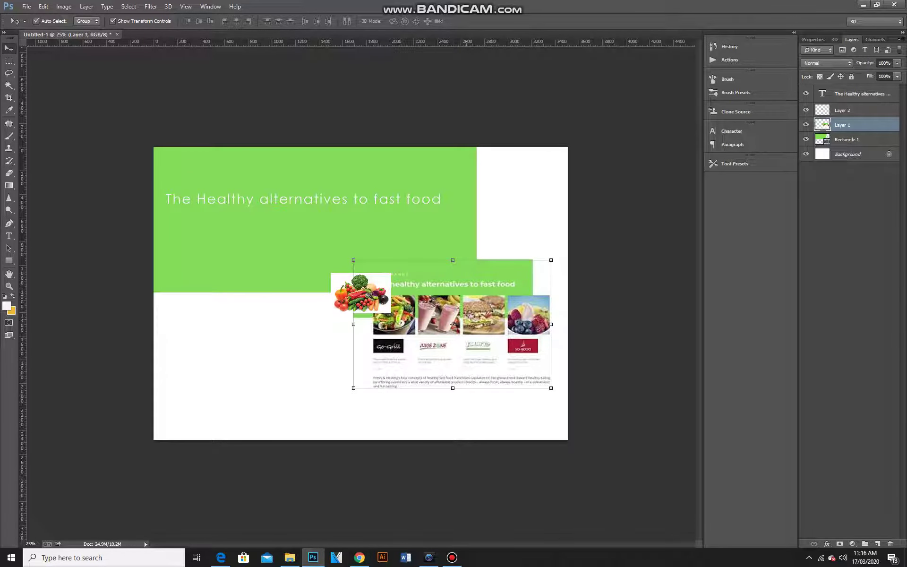
{"action": "left_click", "coordinate": [806, 124]}
{"action": "left_click", "coordinate": [842, 110]}
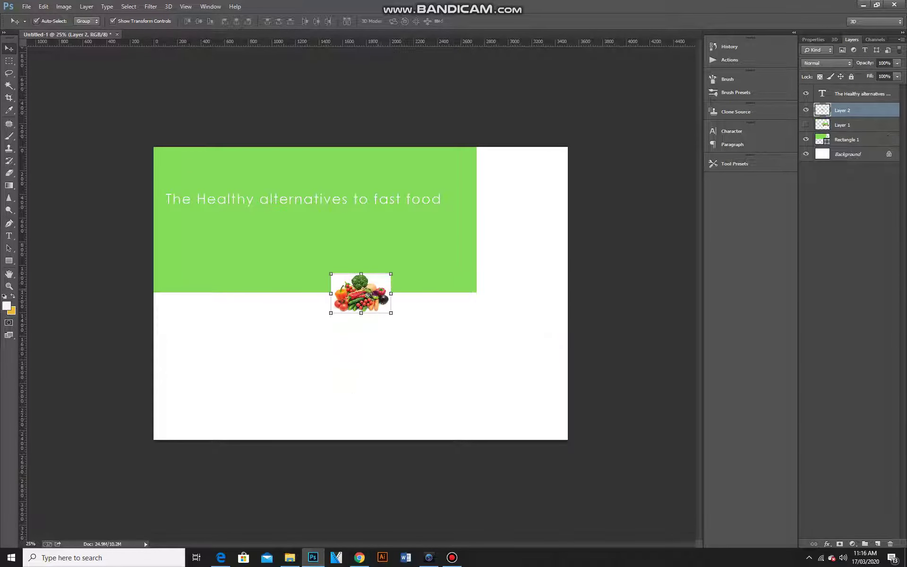
Step: Move the vegetable picture over the lower-left edge of the green rectangle and enlarge it proportionally
{"action": "left_click_drag", "start_coordinate": [380, 289], "coordinate": [233, 279]}
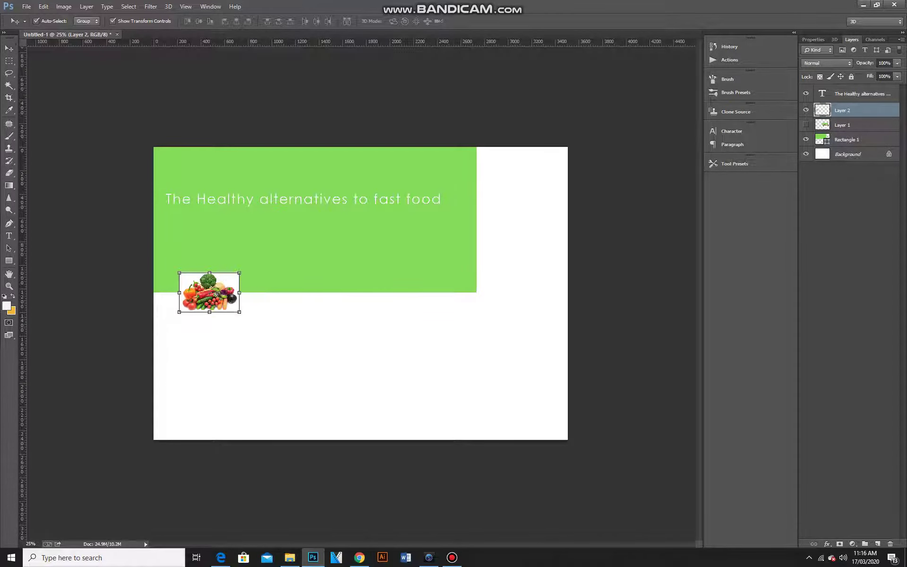
{"action": "key", "text": "ctrl+t"}
{"action": "left_click_drag", "start_coordinate": [239, 312], "coordinate": [286, 343]}
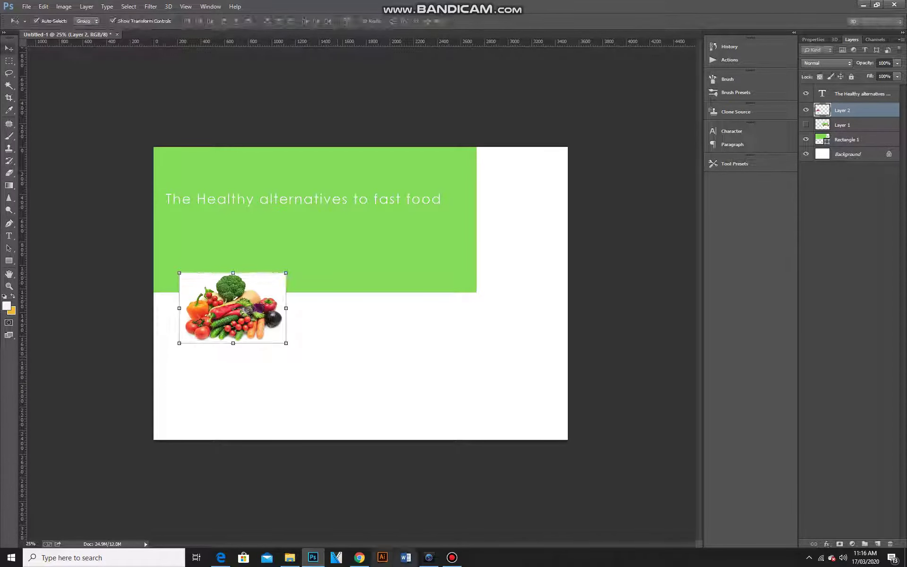
Step: Switch to Chrome, find the Reader's Digest Asia picture of assorted vegetables on white, and copy the image
{"action": "left_click", "coordinate": [359, 557]}
{"action": "scroll", "coordinate": [454, 284], "scroll_direction": "down", "scroll_amount": 3}
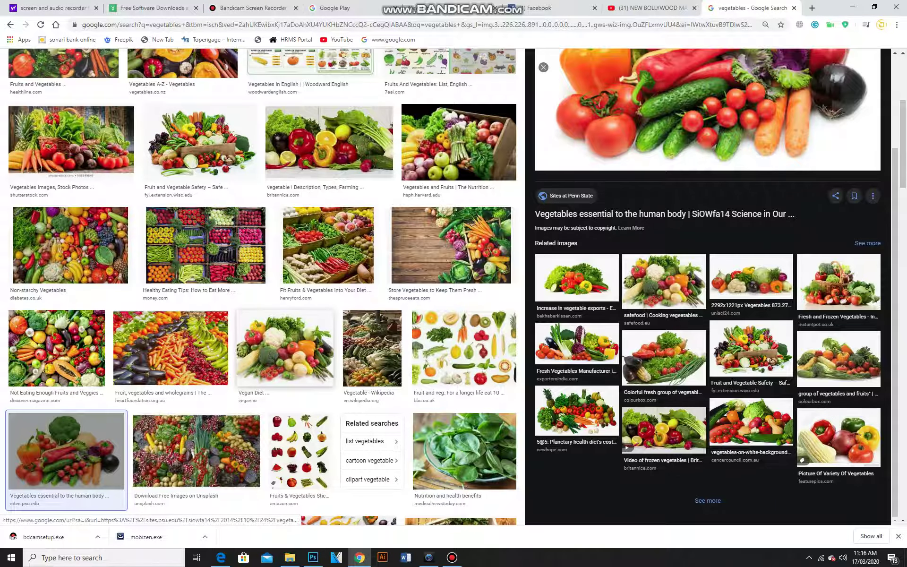
{"action": "scroll", "coordinate": [259, 284], "scroll_direction": "down", "scroll_amount": 3}
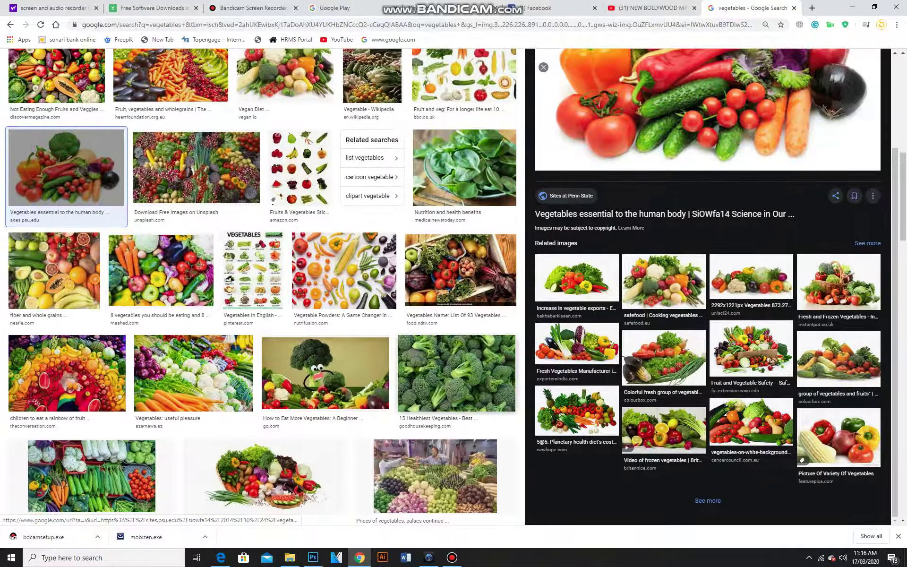
{"action": "scroll", "coordinate": [260, 284], "scroll_direction": "down", "scroll_amount": 4}
{"action": "scroll", "coordinate": [259, 283], "scroll_direction": "down", "scroll_amount": 8}
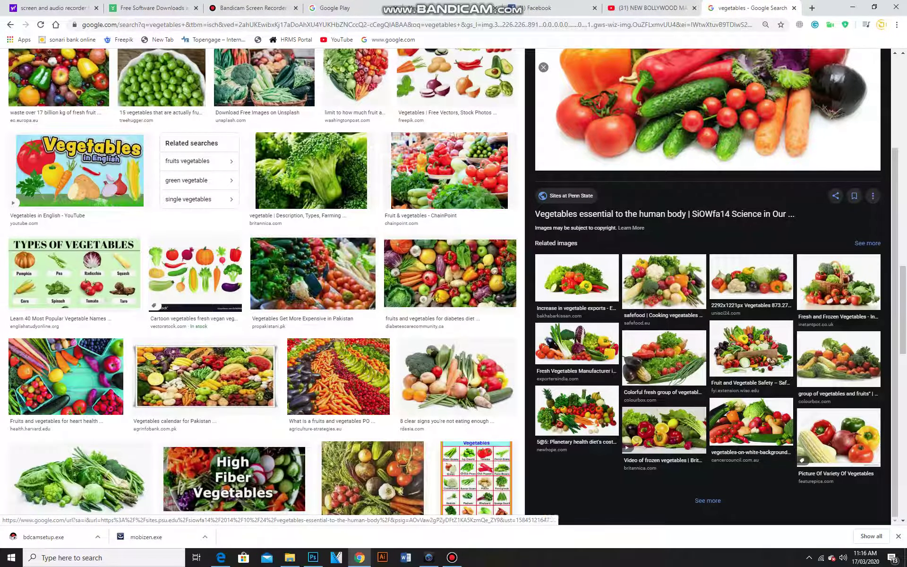
{"action": "left_click", "coordinate": [457, 377]}
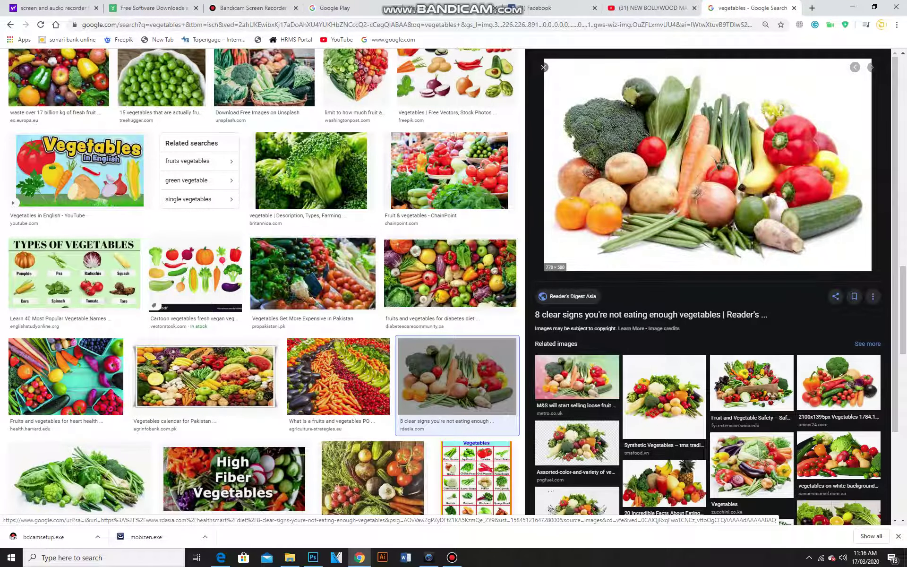
{"action": "right_click", "coordinate": [703, 163]}
{"action": "left_click", "coordinate": [733, 271]}
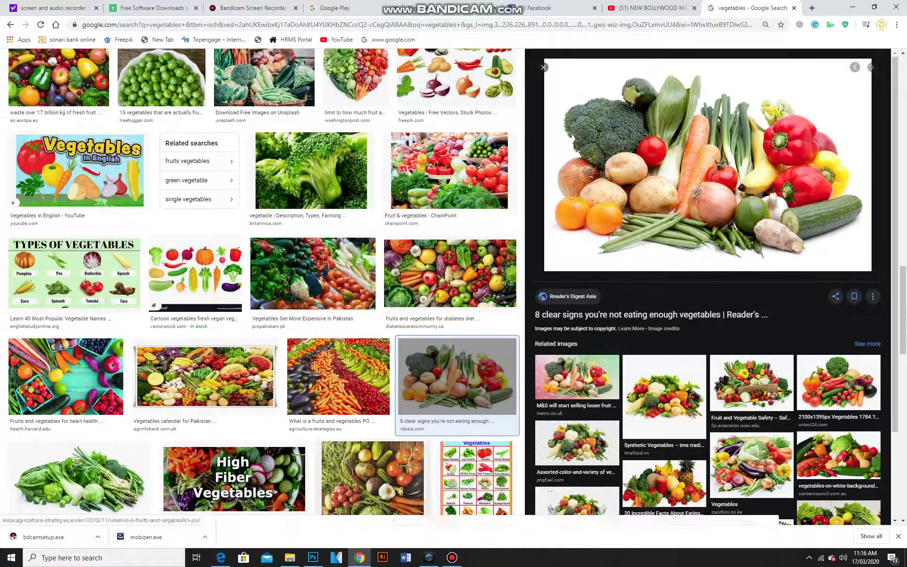
Step: Paste the second vegetable picture into the Photoshop design, enlarge it, and place it just to the right of the first
{"action": "left_click", "coordinate": [313, 558]}
{"action": "key", "text": "ctrl+v"}
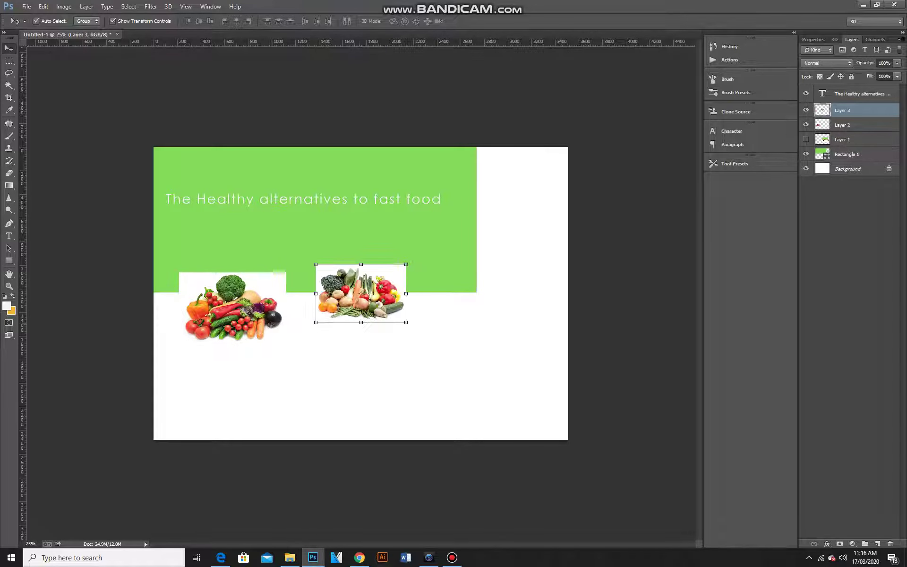
{"action": "key", "text": "ctrl+t"}
{"action": "key", "text": "Return"}
{"action": "left_click_drag", "start_coordinate": [378, 283], "coordinate": [241, 292]}
{"action": "left_click_drag", "start_coordinate": [269, 331], "coordinate": [288, 343]}
{"action": "left_click_drag", "start_coordinate": [280, 291], "coordinate": [354, 308]}
{"action": "key", "text": "Return"}
Step: Scale both vegetable pictures down together to about 80% and align their left edge with the headline
{"action": "left_click_drag", "start_coordinate": [427, 364], "coordinate": [245, 321]}
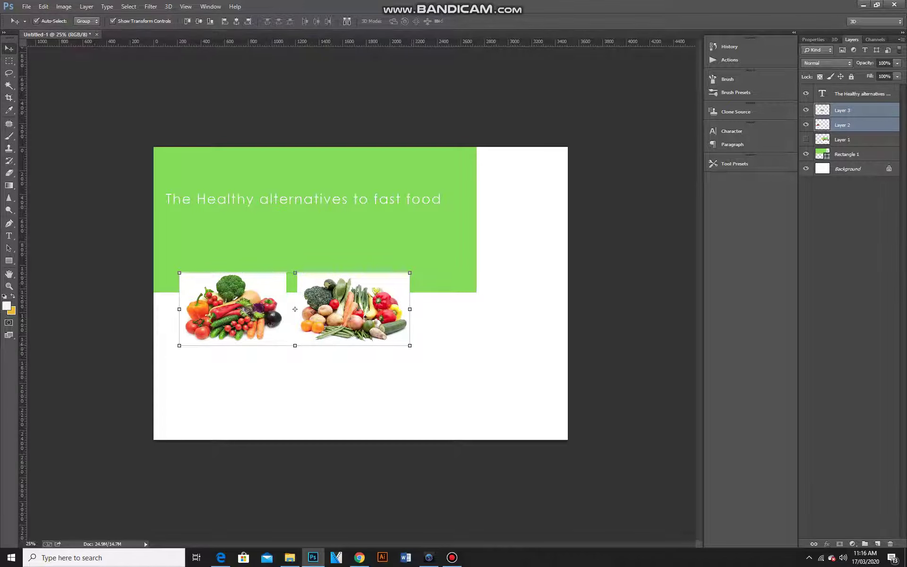
{"action": "left_click_drag", "start_coordinate": [410, 346], "coordinate": [338, 301]}
{"action": "left_click_drag", "start_coordinate": [270, 301], "coordinate": [259, 301]}
{"action": "key", "text": "Return"}
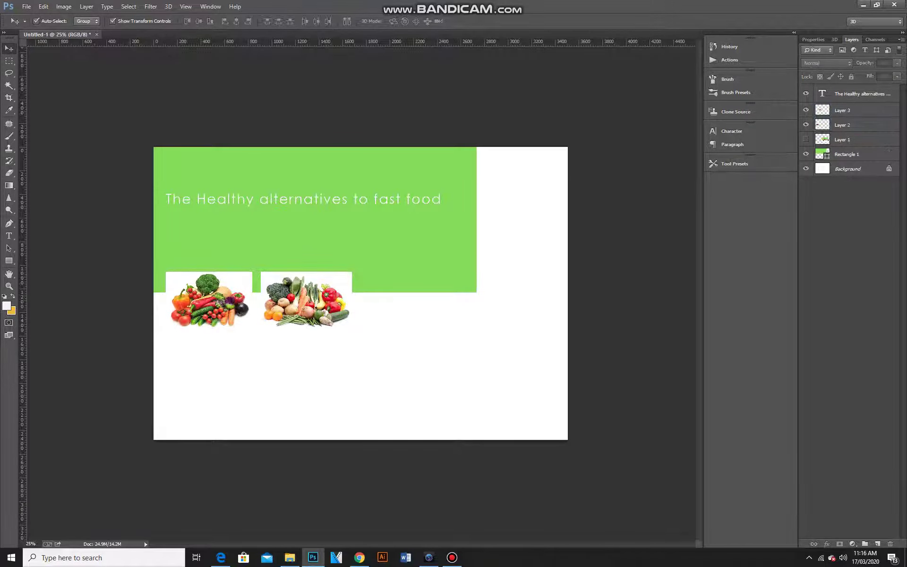
Step: Switch to Chrome, find the UPI.com picture of carrots, strawberries and walnuts through related images, and copy it
{"action": "left_click", "coordinate": [359, 558]}
{"action": "scroll", "coordinate": [260, 283], "scroll_direction": "down", "scroll_amount": 8}
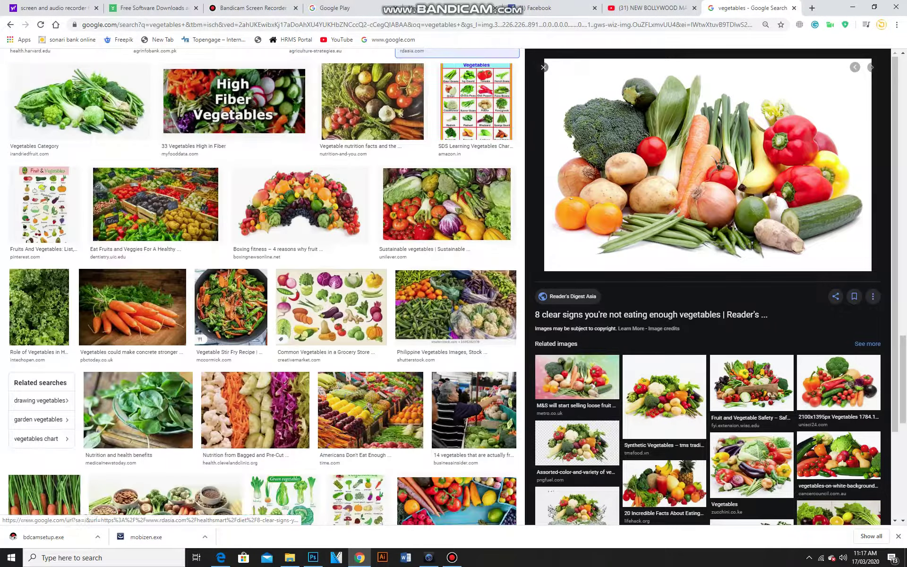
{"action": "left_click", "coordinate": [300, 204]}
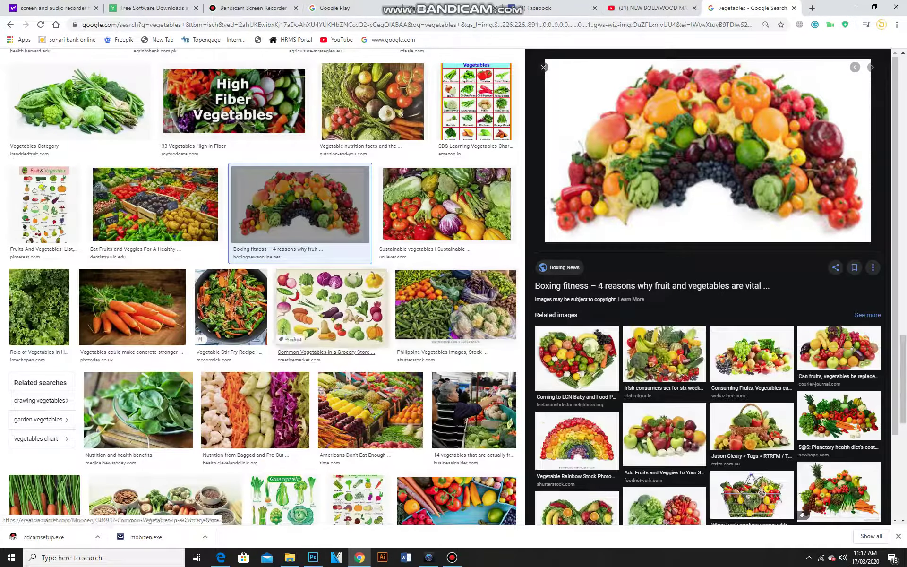
{"action": "scroll", "coordinate": [300, 204], "scroll_direction": "down", "scroll_amount": 3}
{"action": "scroll", "coordinate": [263, 285], "scroll_direction": "down", "scroll_amount": 4}
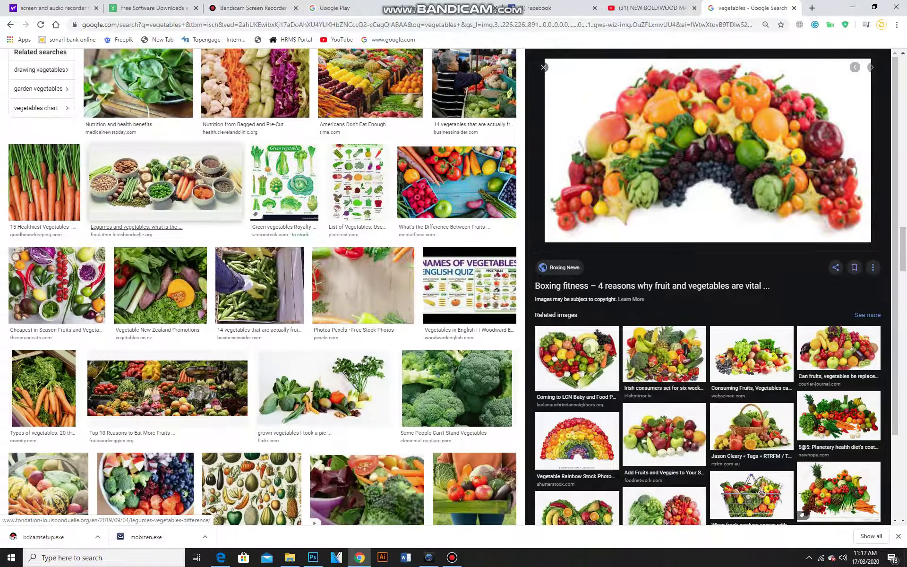
{"action": "left_click", "coordinate": [323, 388]}
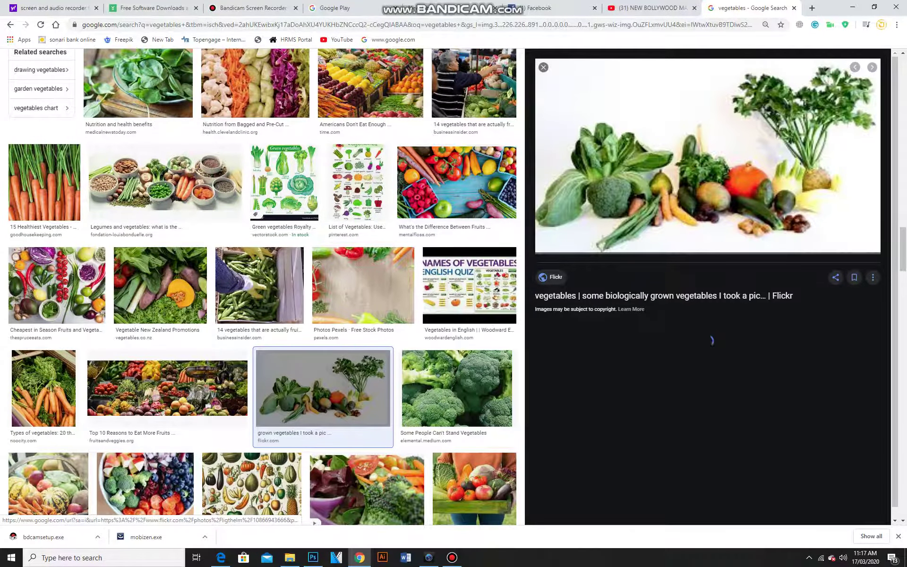
{"action": "left_click", "coordinate": [664, 363]}
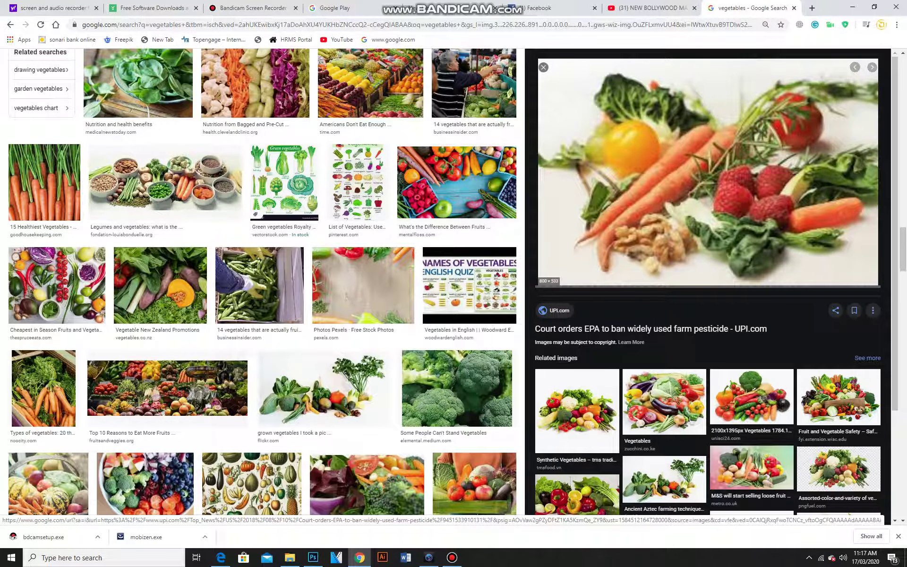
{"action": "right_click", "coordinate": [730, 141]}
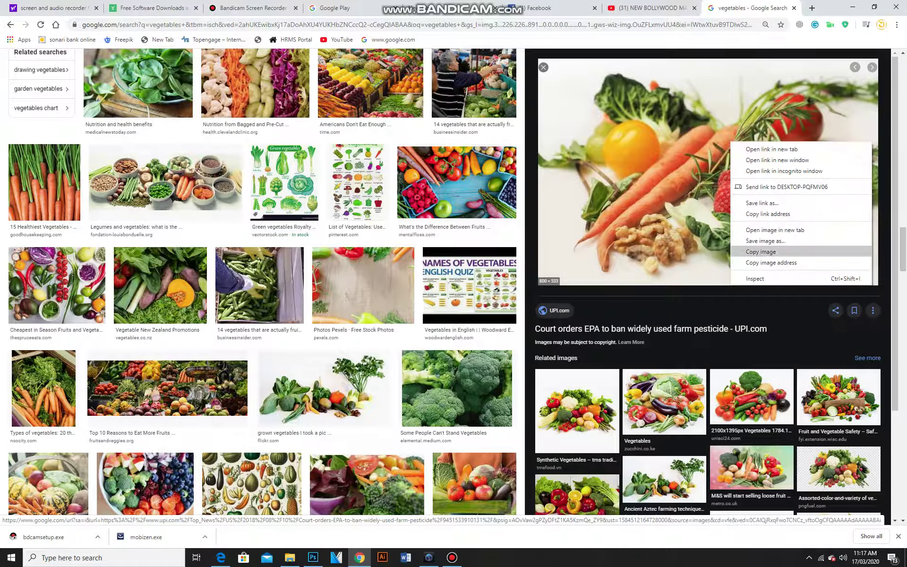
{"action": "left_click", "coordinate": [761, 251]}
Step: Paste the third picture into the Photoshop design, shrink it slightly, and place it to the right of the second
{"action": "left_click", "coordinate": [312, 557]}
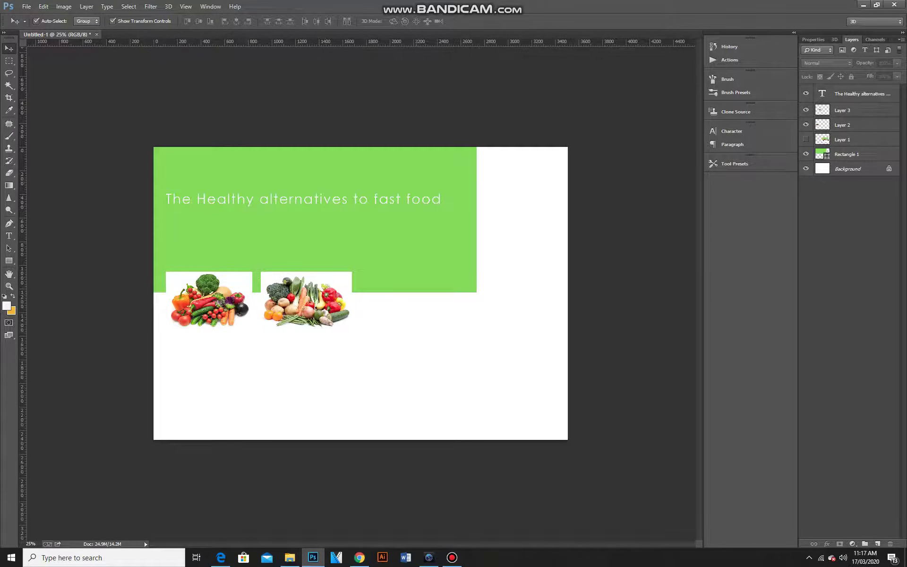
{"action": "left_click_drag", "start_coordinate": [339, 289], "coordinate": [287, 299]}
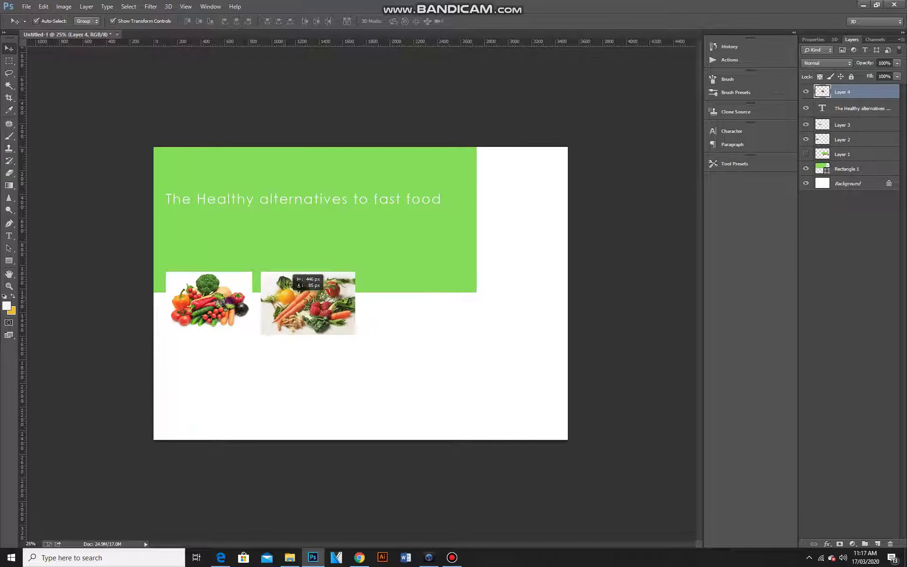
{"action": "mouse_move", "coordinate": [355, 334]}
{"action": "left_mouse_down"}
{"action": "mouse_move", "coordinate": [326, 315]}
{"action": "mouse_move", "coordinate": [351, 332]}
{"action": "left_mouse_up"}
{"action": "left_click_drag", "start_coordinate": [306, 302], "coordinate": [404, 302]}
{"action": "key", "text": "Return"}
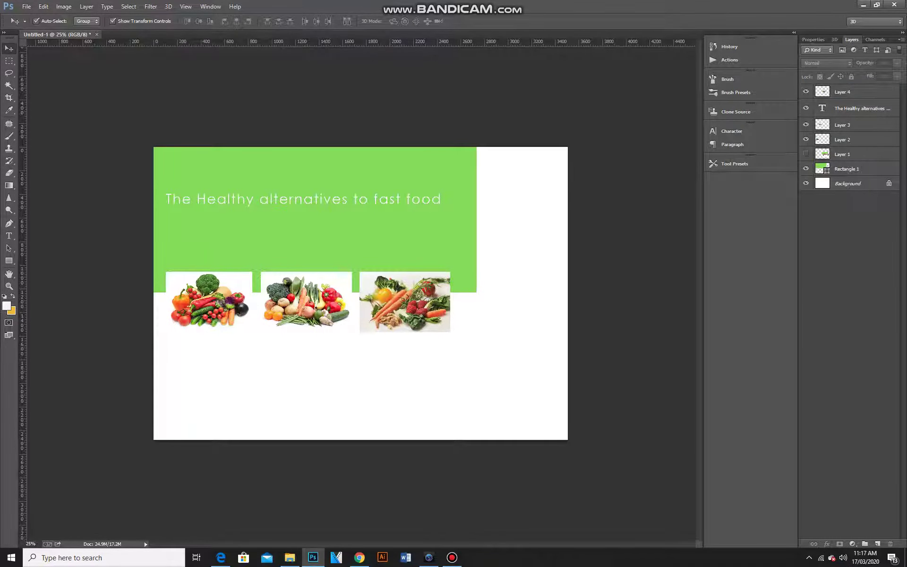
Step: Show the reference image layer to compare the layout, and hide it again
{"action": "left_click", "coordinate": [842, 154]}
{"action": "left_click", "coordinate": [806, 154]}
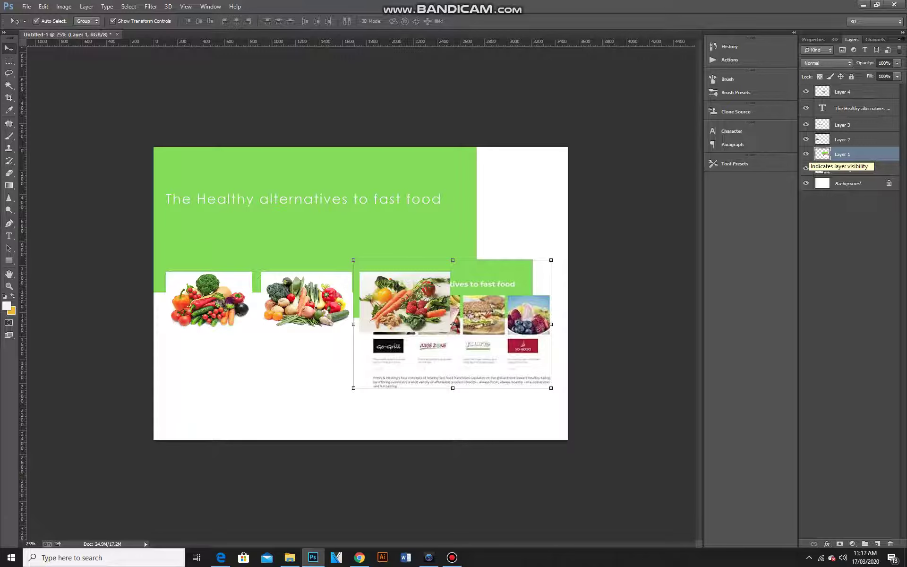
{"action": "left_click", "coordinate": [806, 154]}
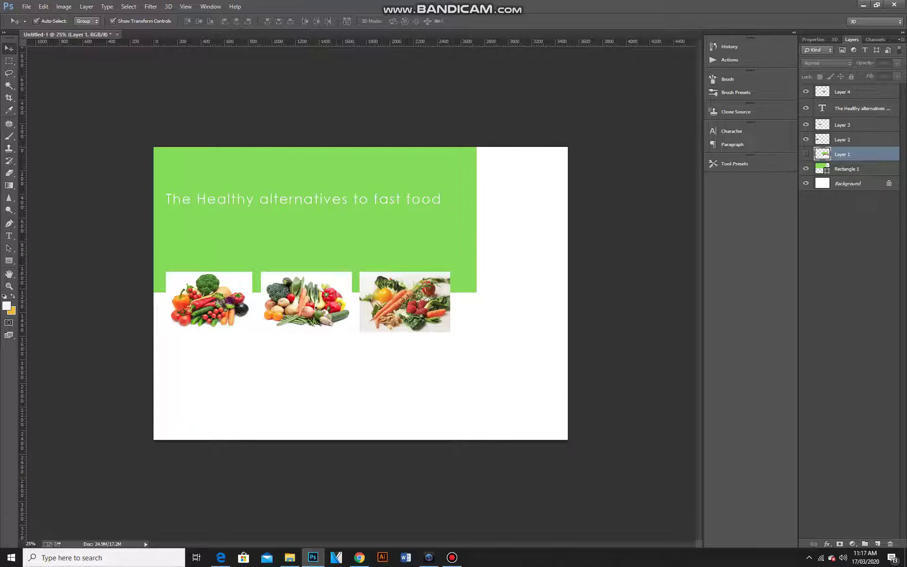
Step: Duplicate the headline into the white area below the pictures and set the copy's text colour to 333333
{"action": "left_click", "coordinate": [300, 200]}
{"action": "left_click_drag", "start_coordinate": [303, 200], "coordinate": [306, 382]}
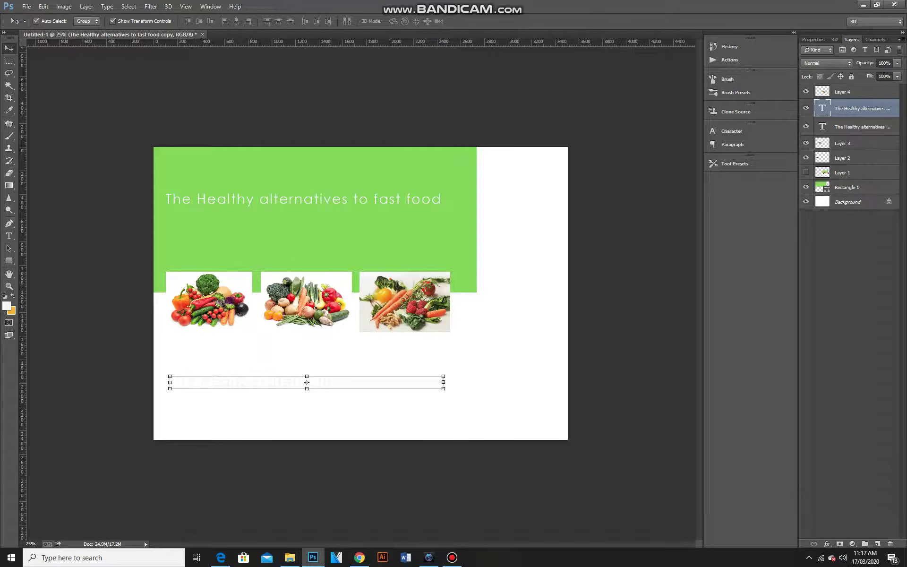
{"action": "double_click", "coordinate": [822, 108]}
{"action": "left_click", "coordinate": [7, 306]}
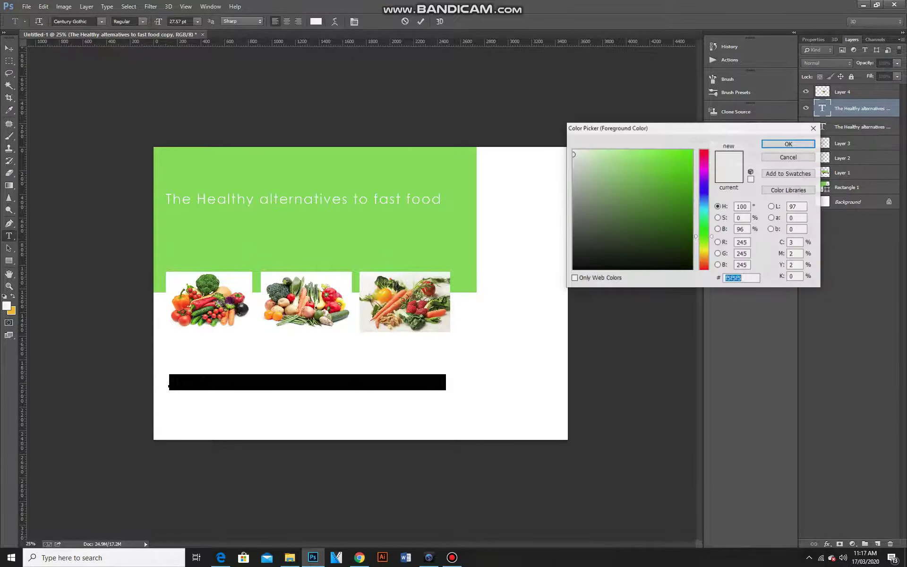
{"action": "type", "text": "000000"}
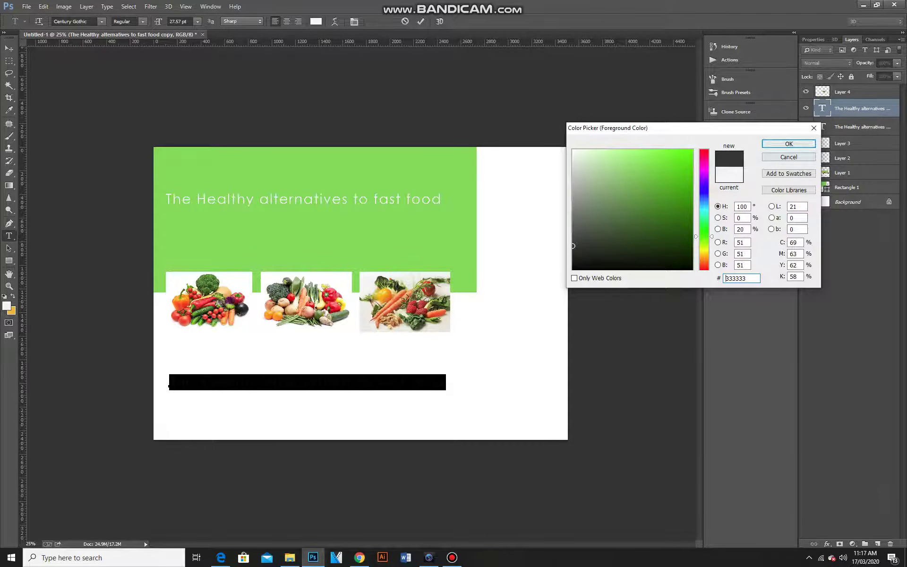
{"action": "key", "text": "Return"}
Step: Move the dark headline copy up so it sits directly beneath the three pictures
{"action": "left_click", "coordinate": [9, 49]}
{"action": "left_click_drag", "start_coordinate": [305, 381], "coordinate": [311, 346]}
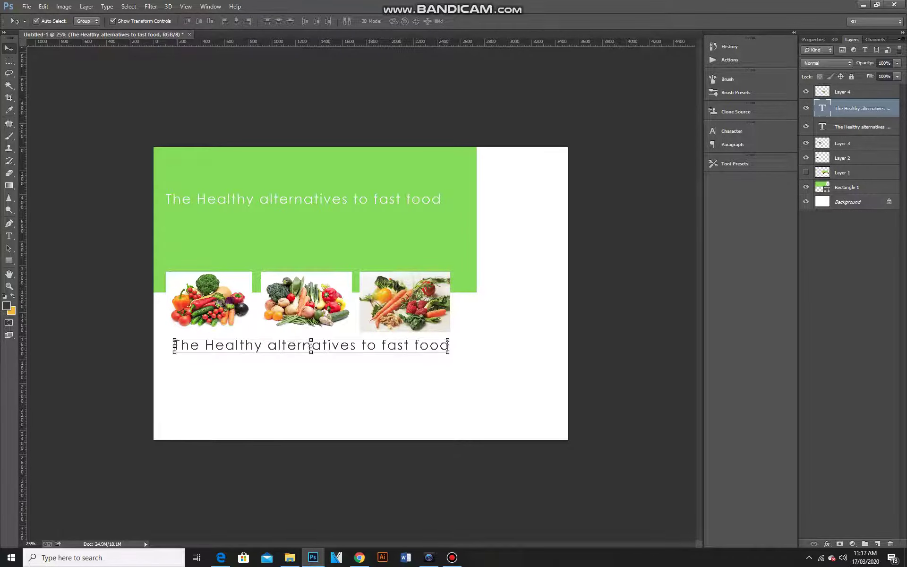
{"action": "left_click", "coordinate": [311, 346]}
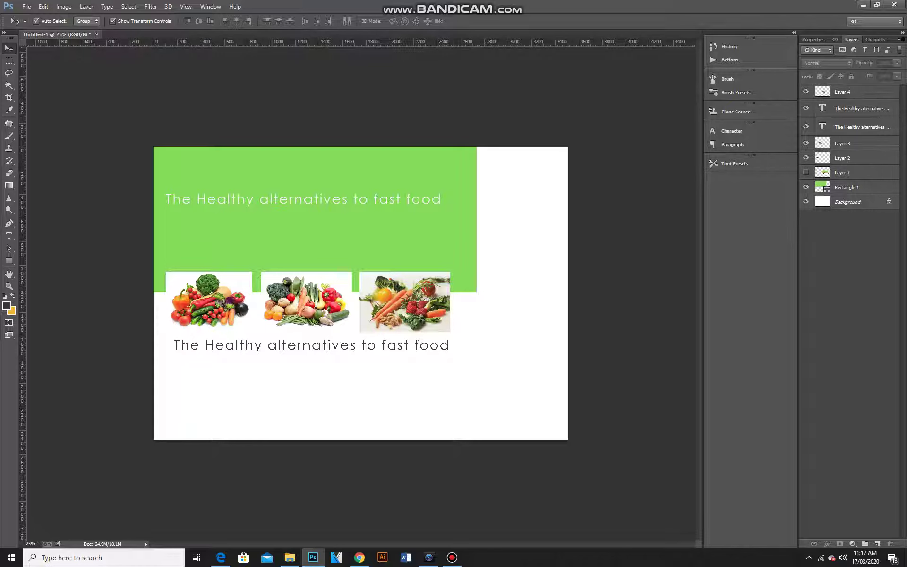
Step: Create a new custom document 8 inches wide and 3 inches high at a resolution of 300 pixels/inch
{"action": "left_click", "coordinate": [26, 6]}
{"action": "left_click", "coordinate": [36, 13]}
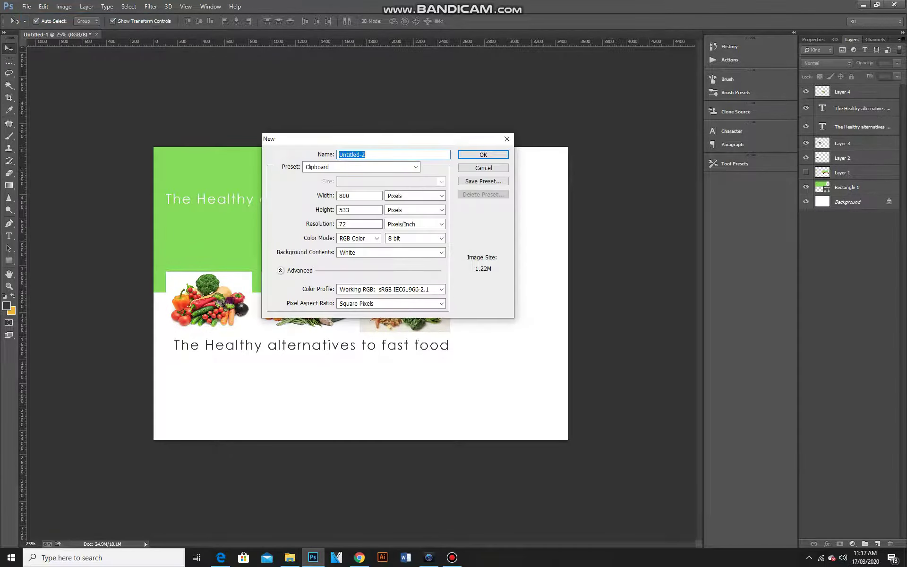
{"action": "left_click", "coordinate": [361, 167]}
{"action": "left_click", "coordinate": [330, 275]}
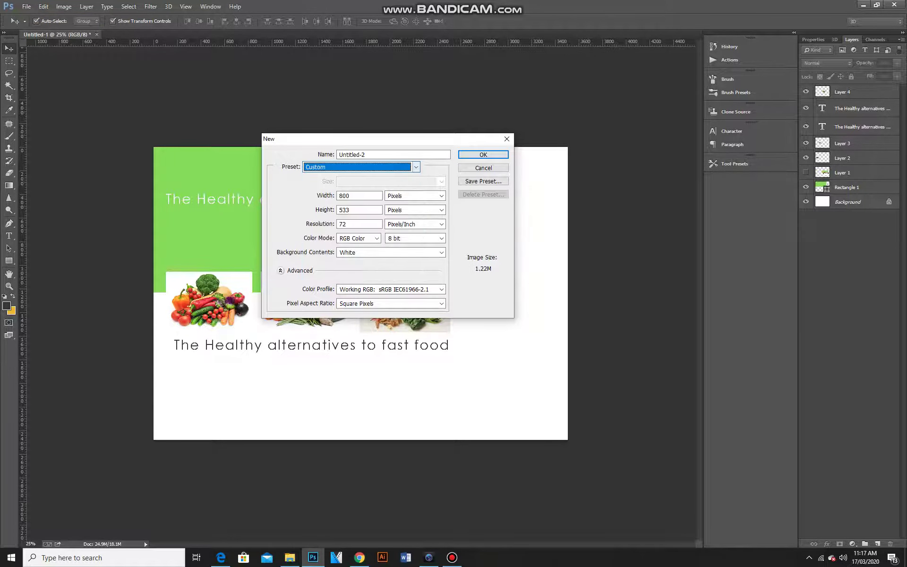
{"action": "left_click", "coordinate": [441, 196]}
{"action": "left_click", "coordinate": [396, 213]}
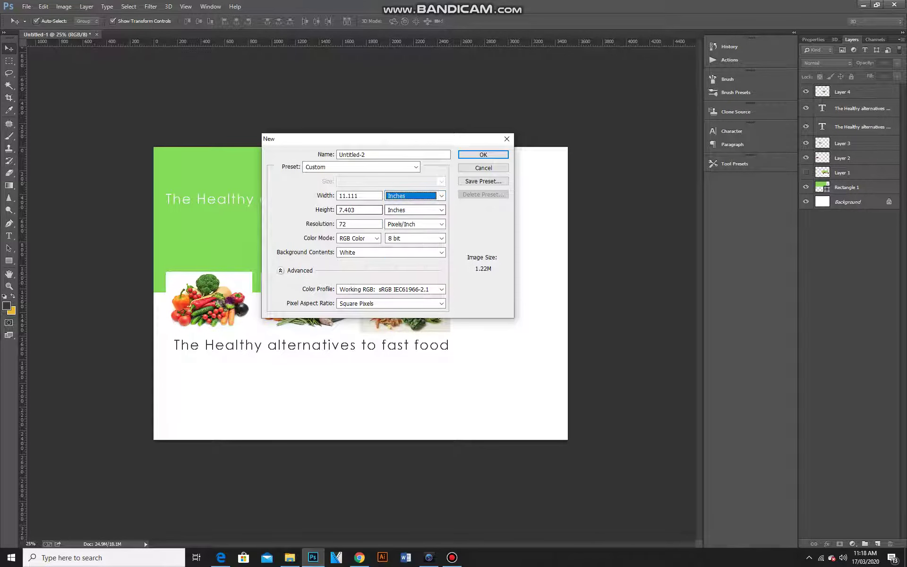
{"action": "double_click", "coordinate": [357, 198]}
{"action": "type", "text": "8"}
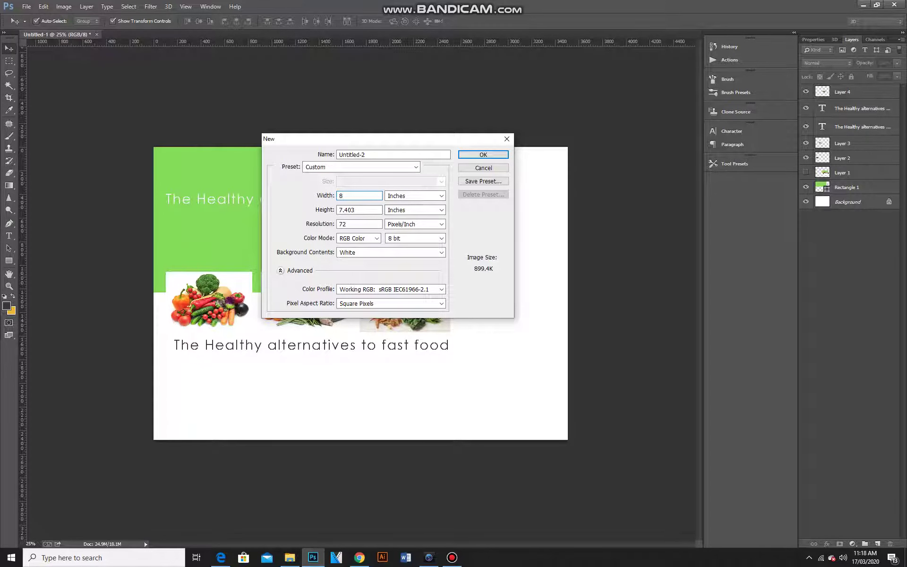
{"action": "key", "text": "Tab"}
{"action": "type", "text": "3"}
{"action": "type", "text": "300"}
{"action": "key", "text": "Return"}
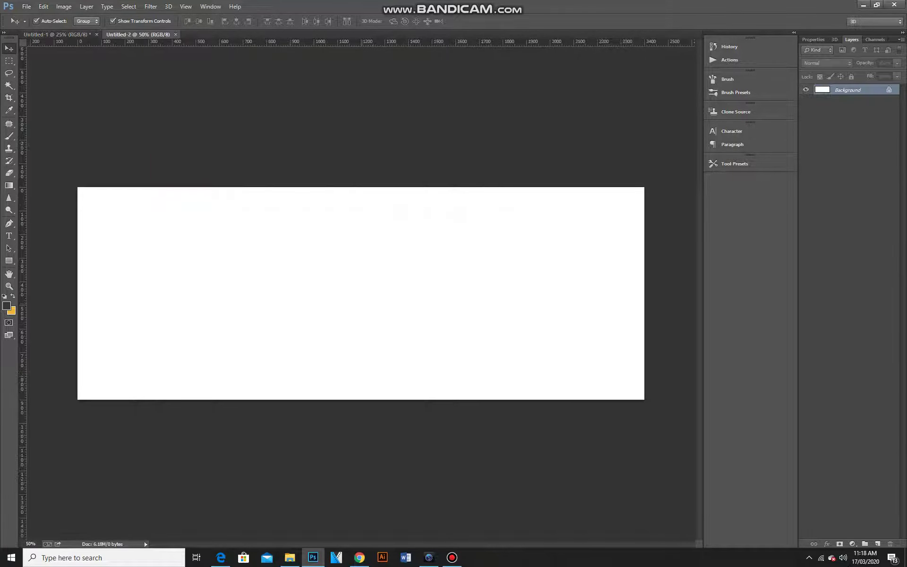
Step: Sample the green from the first design and draw a rectangle about 1966 × 704 px over the upper-left area of the new canvas
{"action": "left_click", "coordinate": [57, 34]}
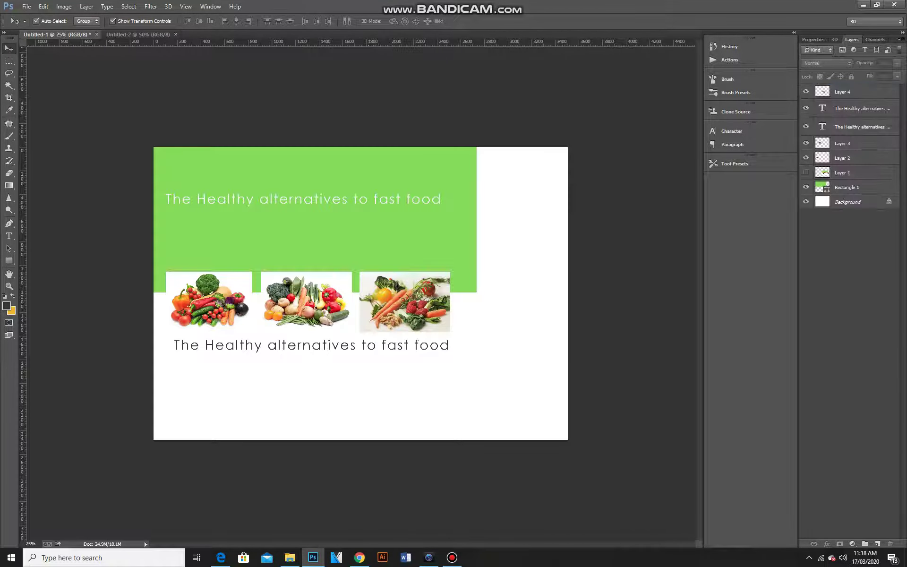
{"action": "key", "text": "i"}
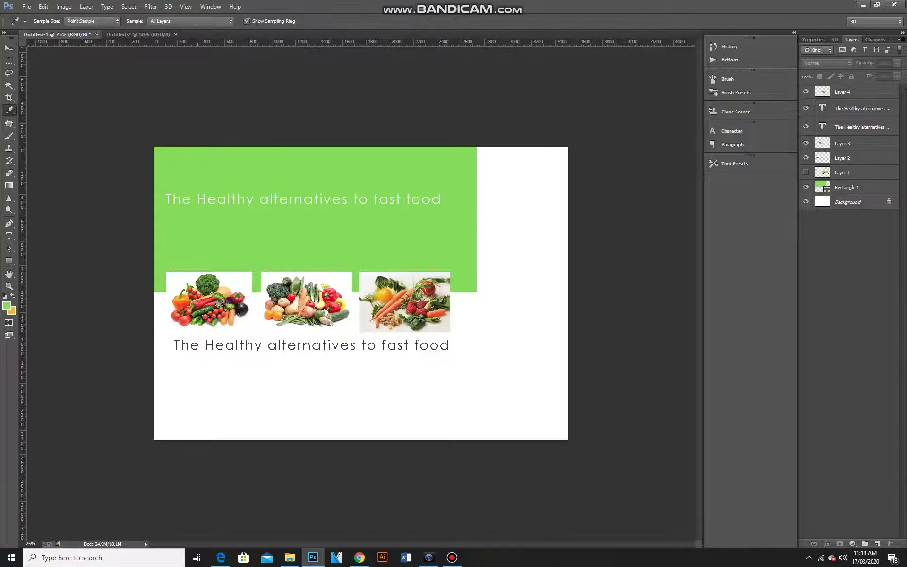
{"action": "left_click", "coordinate": [138, 34]}
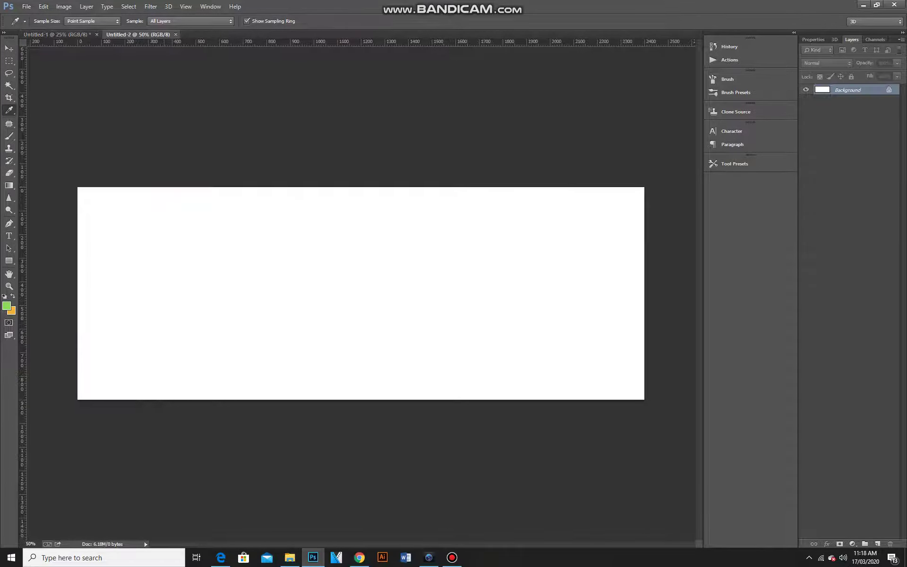
{"action": "left_click", "coordinate": [9, 260]}
{"action": "mouse_move", "coordinate": [52, 167]}
{"action": "left_mouse_down"}
{"action": "mouse_move", "coordinate": [286, 284]}
{"action": "mouse_move", "coordinate": [518, 334]}
{"action": "left_mouse_up"}
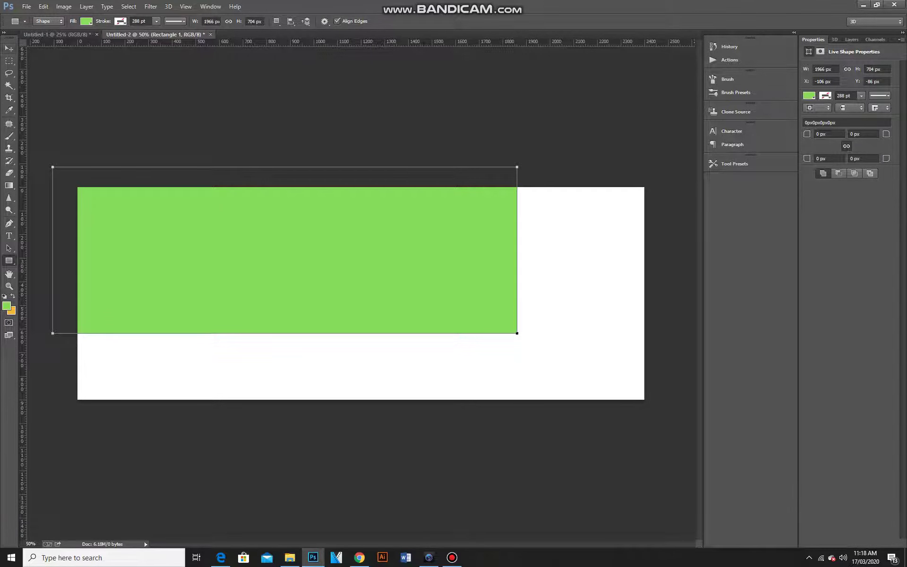
Step: Move the green rectangle up and to the left, leaving wider white strips beside and below it
{"action": "key", "text": "v"}
{"action": "left_click_drag", "start_coordinate": [491, 249], "coordinate": [469, 254]}
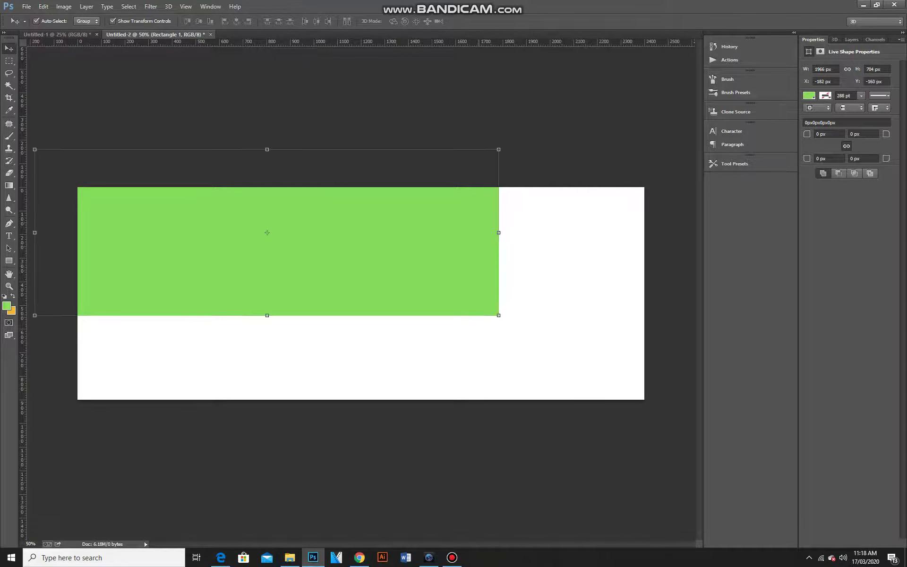
{"action": "left_click", "coordinate": [544, 255]}
Step: Switch to Chrome and copy the enlarged picture of carrots, raspberries and walnuts from the vegetable image results
{"action": "key", "text": "alt+Tab"}
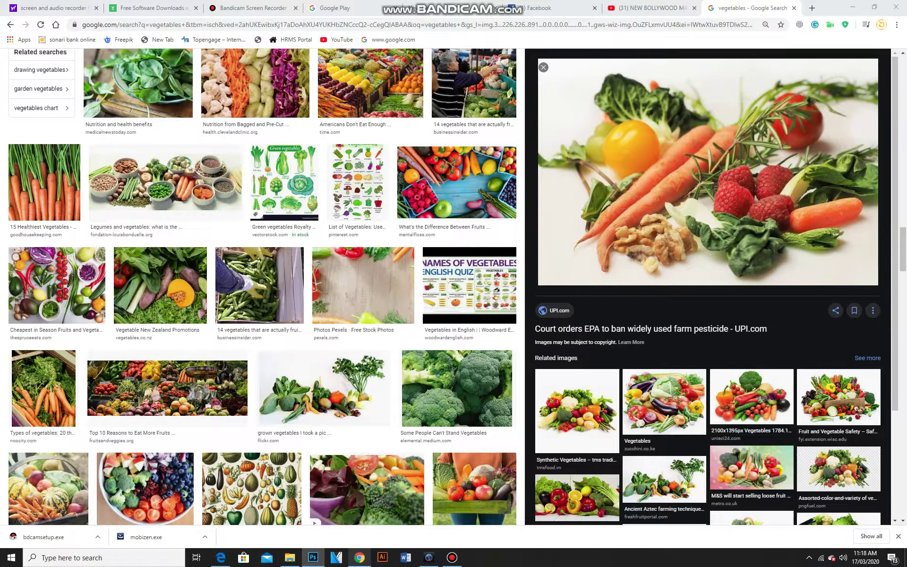
{"action": "right_click", "coordinate": [766, 174]}
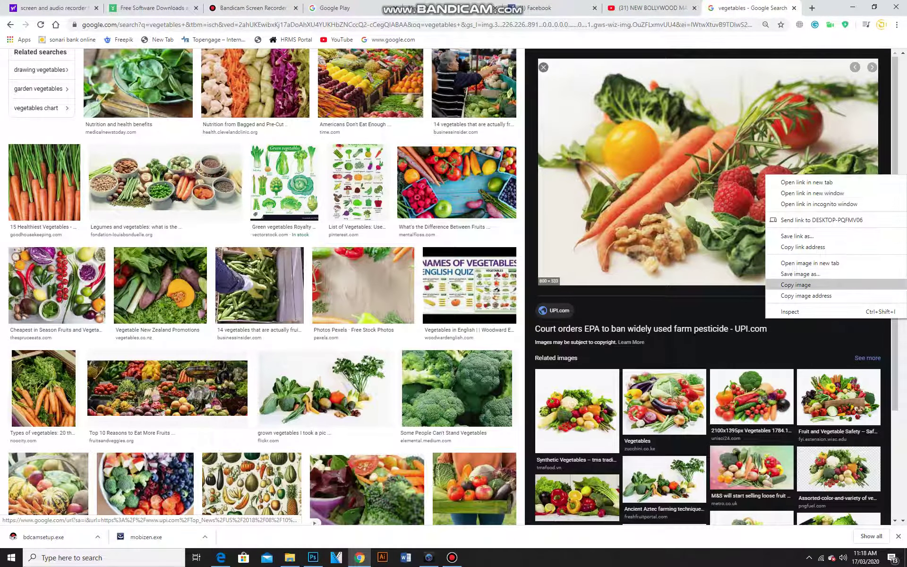
{"action": "left_click", "coordinate": [796, 285]}
Step: Paste the carrot picture into the new Photoshop design, scale it to about 70%, and place it across the green block's lower-left edge
{"action": "key", "text": "alt+Tab"}
{"action": "key", "text": "ctrl+v"}
{"action": "left_click_drag", "start_coordinate": [346, 283], "coordinate": [192, 308]}
{"action": "left_click_drag", "start_coordinate": [300, 378], "coordinate": [244, 341]}
{"action": "left_click_drag", "start_coordinate": [215, 309], "coordinate": [210, 318]}
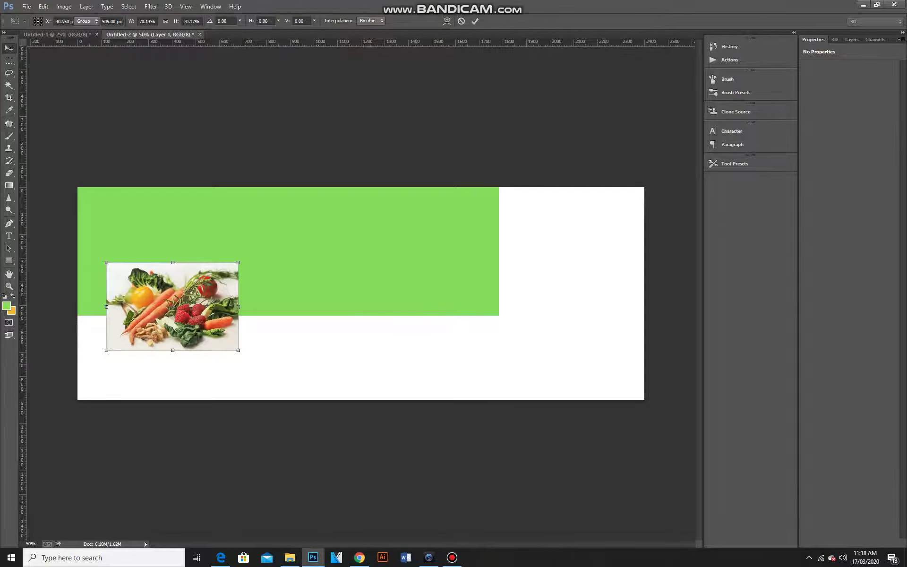
{"action": "key", "text": "Return"}
Step: Return to Chrome, open the related picture with broccoli, peppers and eggplant, and copy it
{"action": "left_click", "coordinate": [359, 558]}
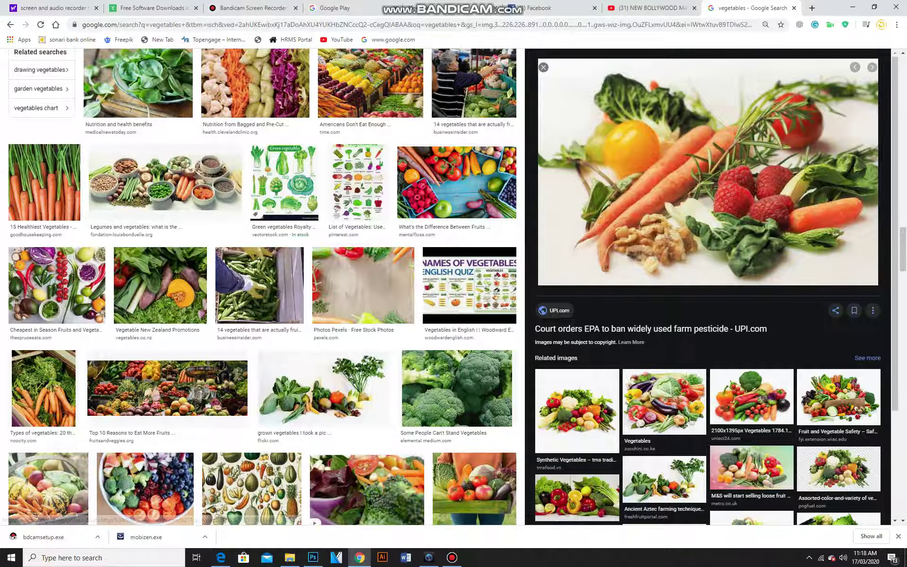
{"action": "left_click", "coordinate": [751, 397]}
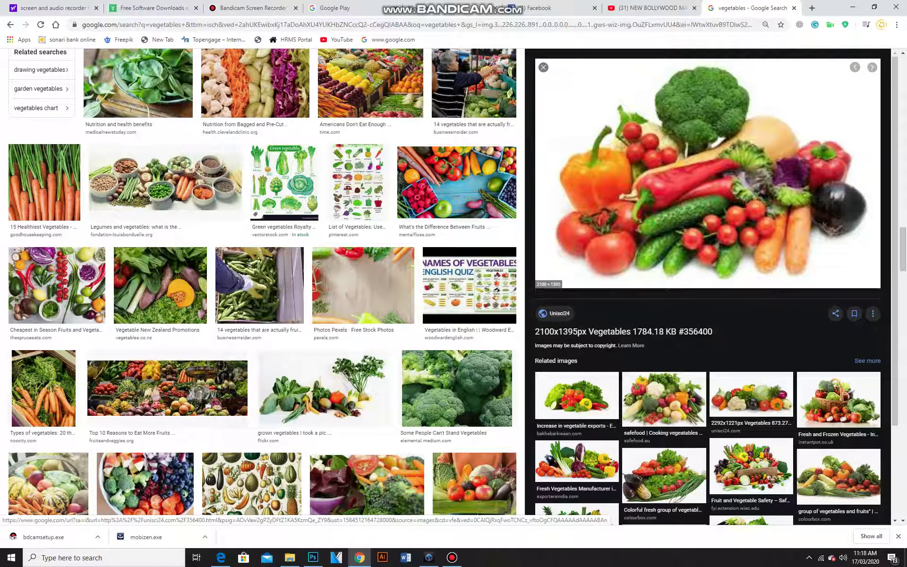
{"action": "right_click", "coordinate": [698, 162]}
{"action": "left_click", "coordinate": [727, 271]}
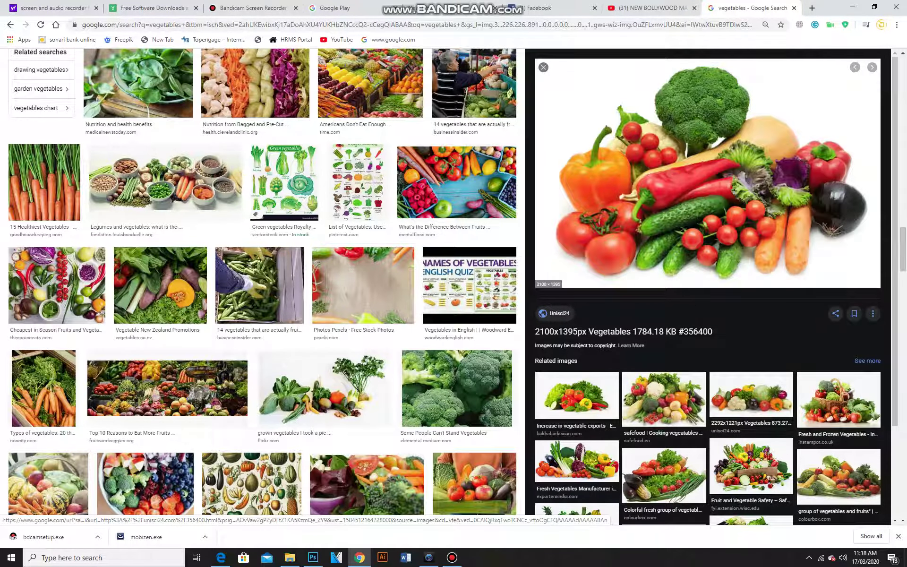
Step: Paste the broccoli picture into the Photoshop design beside the first one and enlarge it to match the first picture's height
{"action": "left_click", "coordinate": [313, 558]}
{"action": "key", "text": "ctrl+v"}
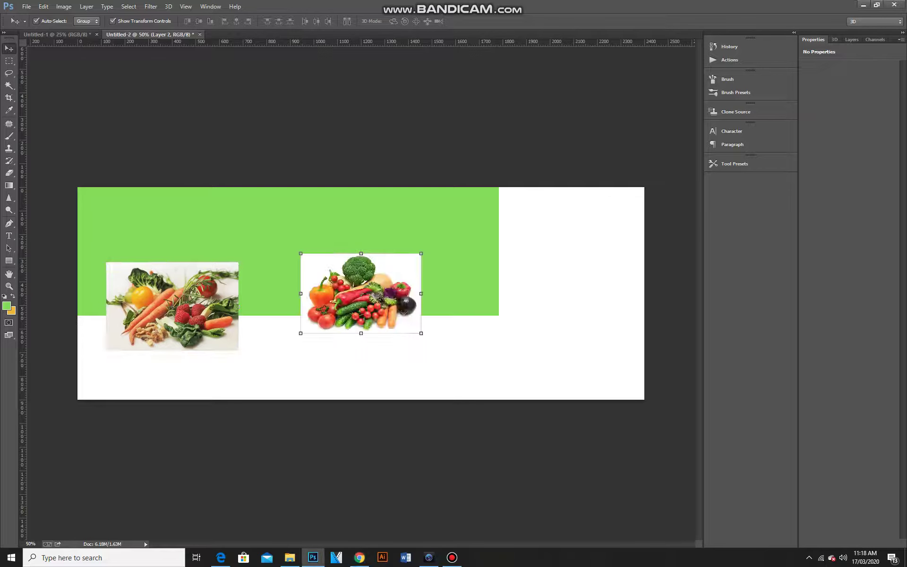
{"action": "left_click_drag", "start_coordinate": [365, 291], "coordinate": [309, 300]}
{"action": "key", "text": "ctrl+t"}
{"action": "left_click_drag", "start_coordinate": [365, 342], "coordinate": [377, 350]}
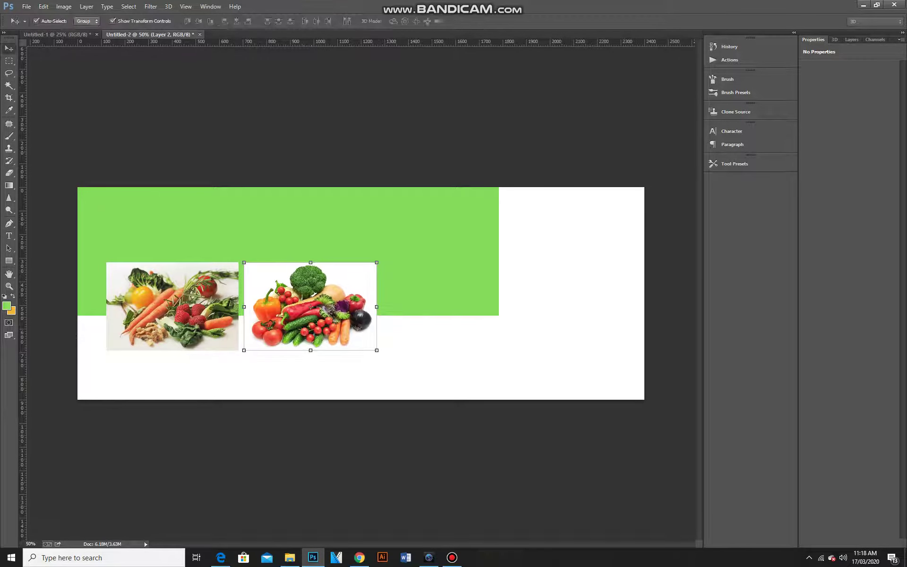
{"action": "key", "text": "Return"}
Step: Return to Chrome, open the related picture of assorted produce with a pineapple and grapes, and copy it
{"action": "left_click", "coordinate": [359, 558]}
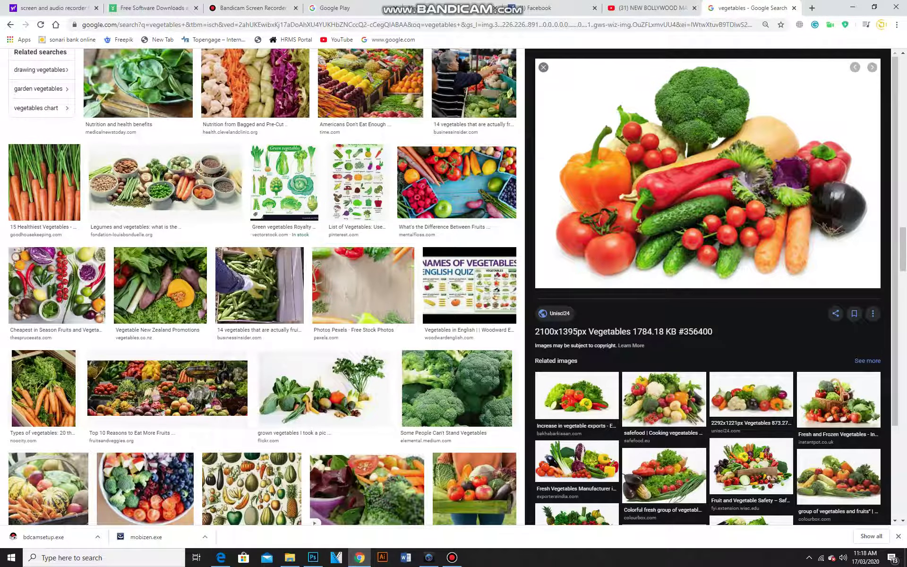
{"action": "scroll", "coordinate": [708, 284], "scroll_direction": "down", "scroll_amount": 2}
{"action": "left_click", "coordinate": [577, 432]}
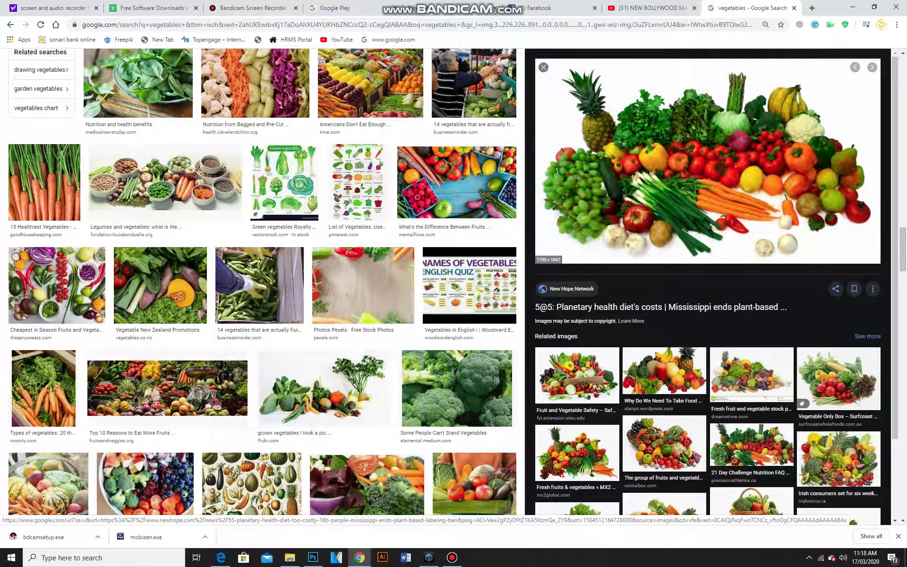
{"action": "right_click", "coordinate": [699, 150]}
{"action": "left_click", "coordinate": [719, 262]}
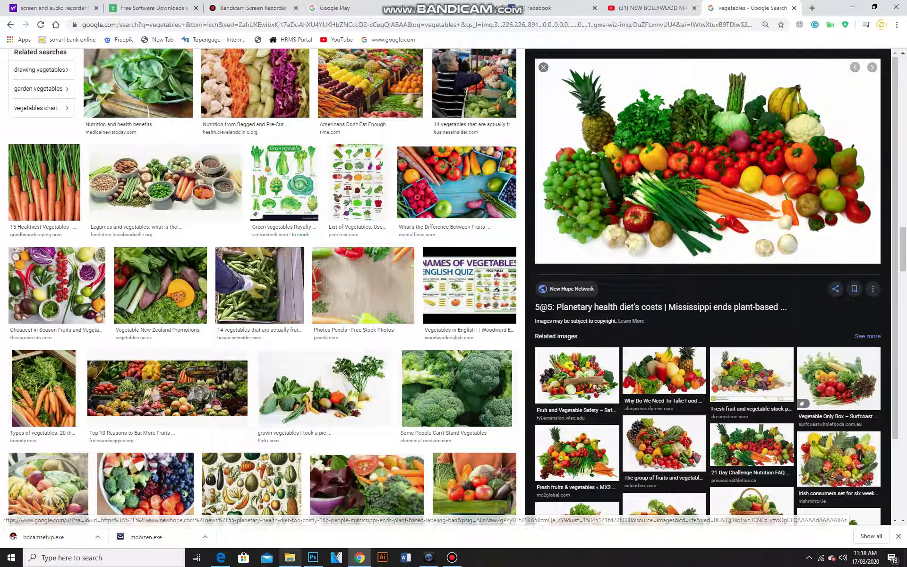
Step: Paste the assorted produce picture into the Photoshop design, shrink it, and place it as the third picture in the row
{"action": "key", "text": "alt+Tab"}
{"action": "key", "text": "ctrl+v"}
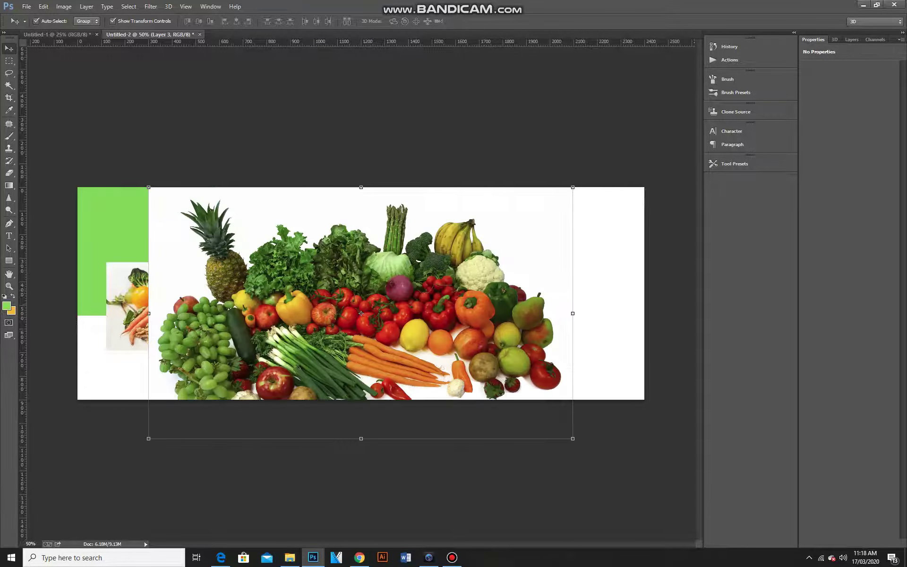
{"action": "key", "text": "ctrl+t"}
{"action": "left_click_drag", "start_coordinate": [148, 188], "coordinate": [405, 340]}
{"action": "left_click_drag", "start_coordinate": [489, 388], "coordinate": [479, 311]}
{"action": "key", "text": "Return"}
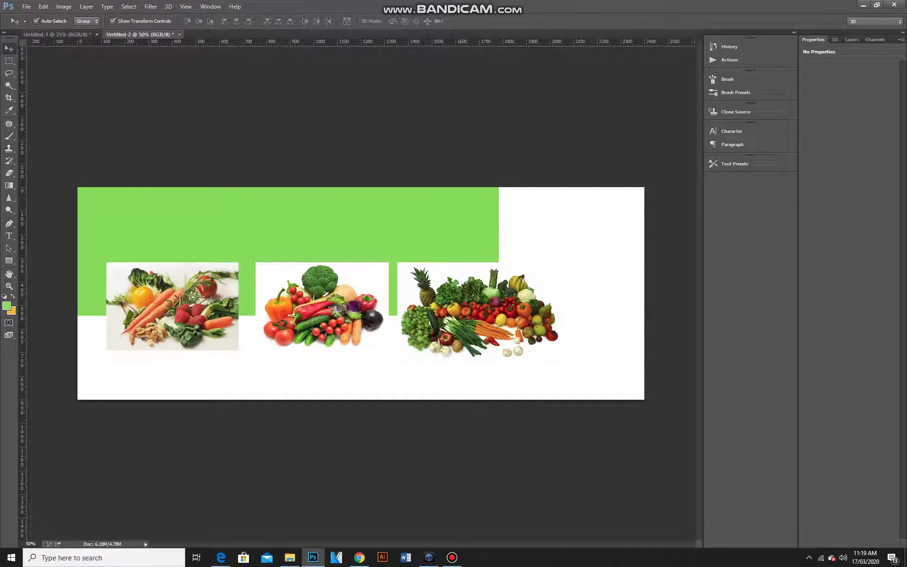
Step: Set the text colour to white and add the headline "Fresh food fresh health" on the green block above the pictures
{"action": "left_click", "coordinate": [8, 235]}
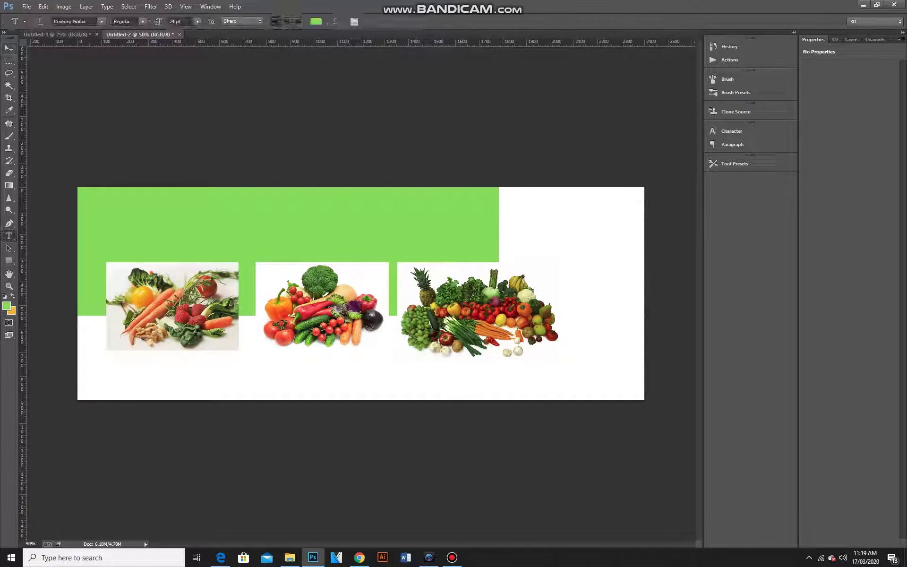
{"action": "left_click", "coordinate": [7, 305]}
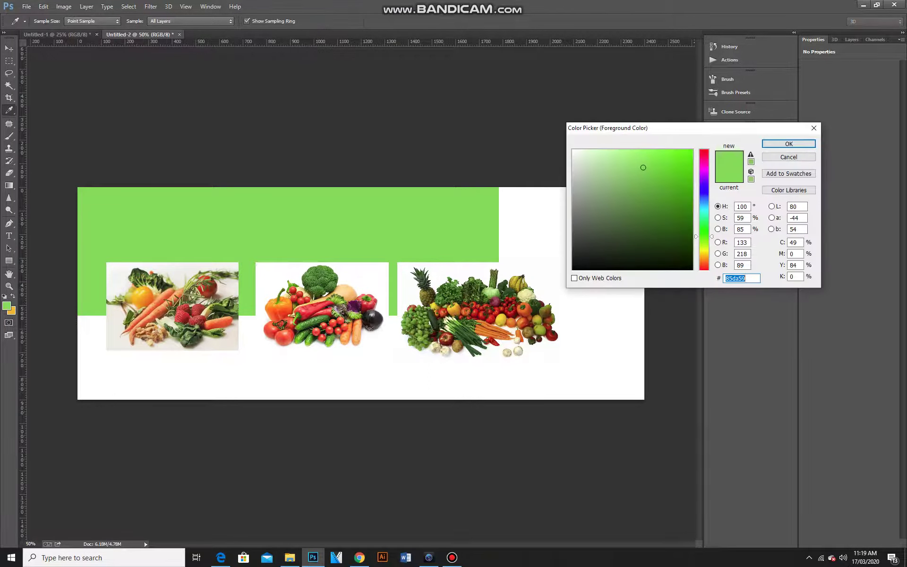
{"action": "left_click", "coordinate": [573, 150]}
{"action": "key", "text": "Return"}
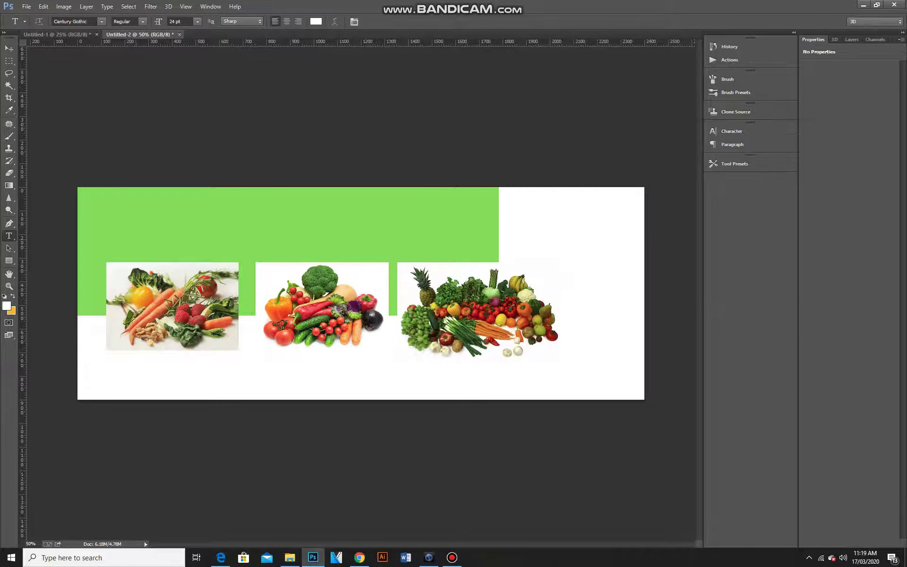
{"action": "left_click", "coordinate": [135, 239]}
{"action": "type", "text": "frse"}
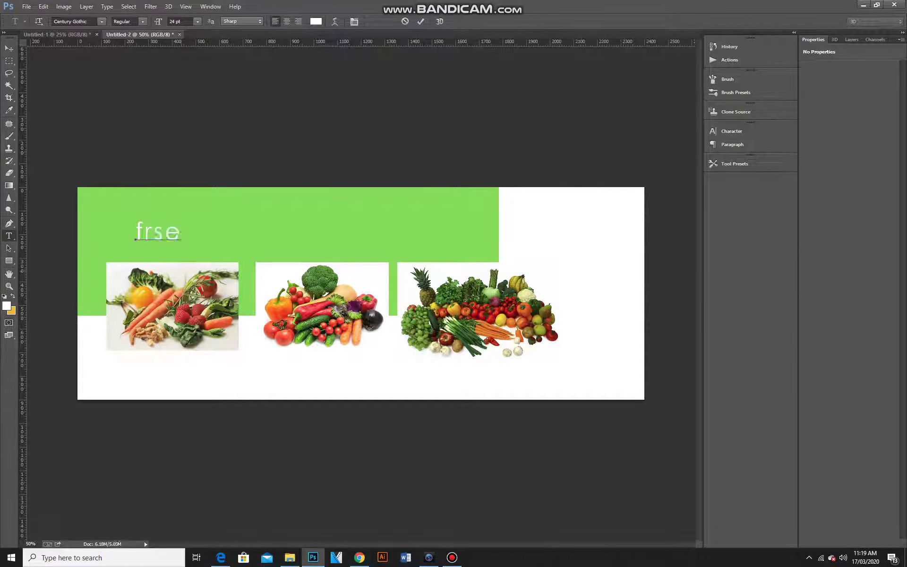
{"action": "key", "text": "BackSpace"}
{"action": "key", "text": "BackSpace"}
{"action": "key", "text": "BackSpace"}
{"action": "key", "text": "BackSpace"}
{"action": "type", "text": "Fr"}
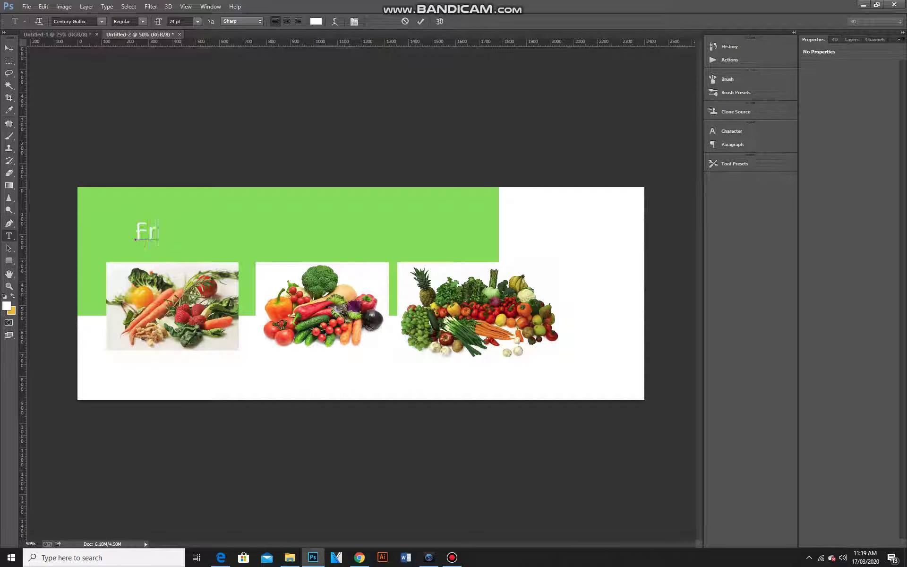
{"action": "type", "text": "esh food "}
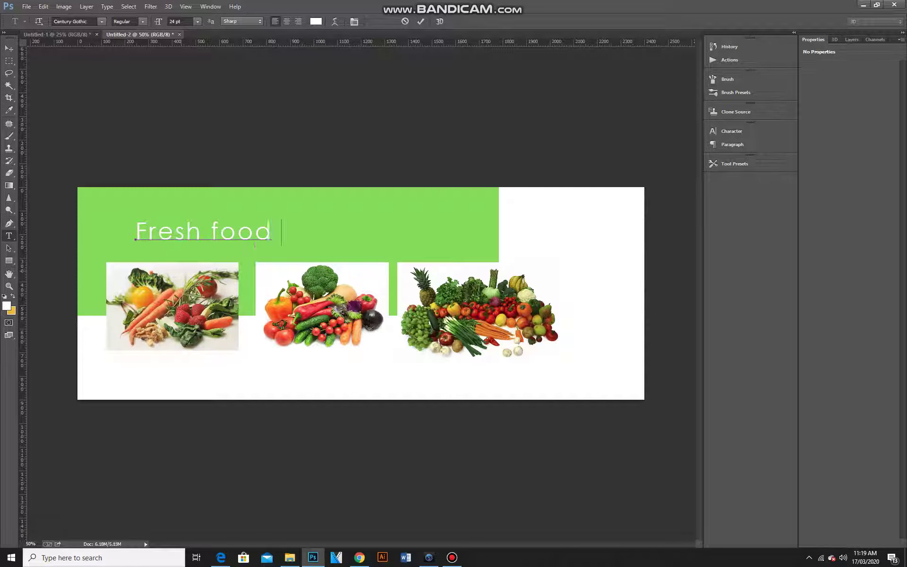
{"action": "type", "text": "fresh health"}
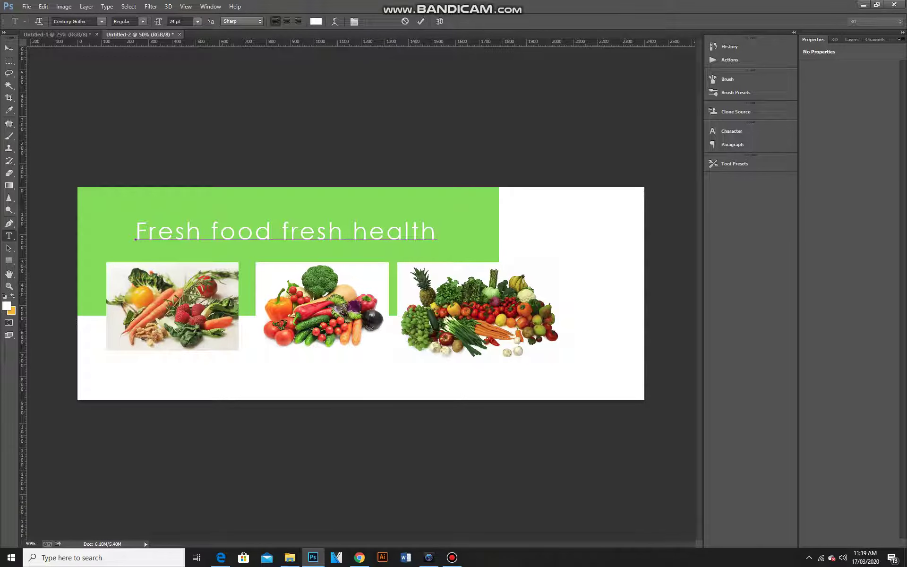
Step: Duplicate the white headline into the white area below the pictures and set the copy's text colour to 161616
{"action": "left_click", "coordinate": [9, 48]}
{"action": "mouse_move", "coordinate": [234, 231]}
{"action": "left_mouse_down"}
{"action": "mouse_move", "coordinate": [227, 241]}
{"action": "mouse_move", "coordinate": [249, 273]}
{"action": "mouse_move", "coordinate": [239, 350]}
{"action": "mouse_move", "coordinate": [256, 364]}
{"action": "left_mouse_up"}
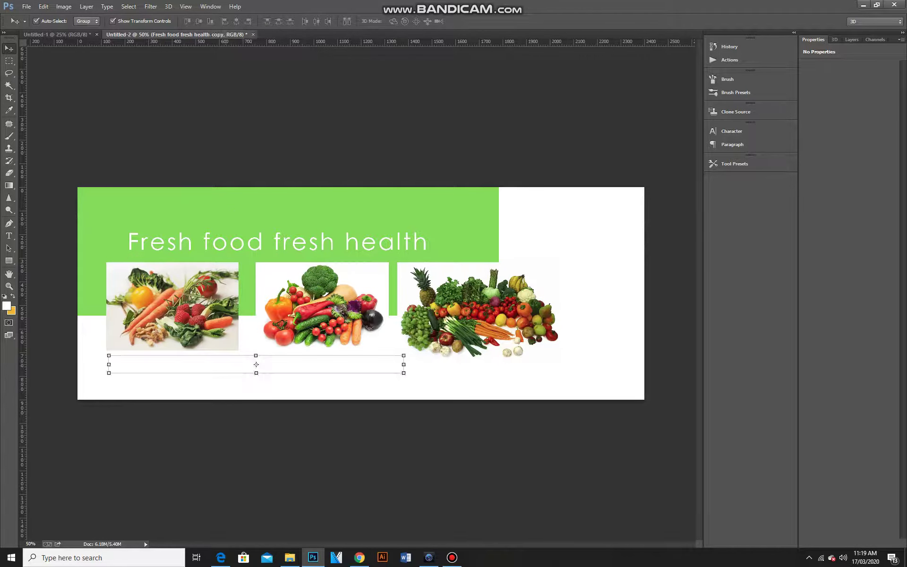
{"action": "left_click", "coordinate": [852, 39]}
{"action": "double_click", "coordinate": [818, 89]}
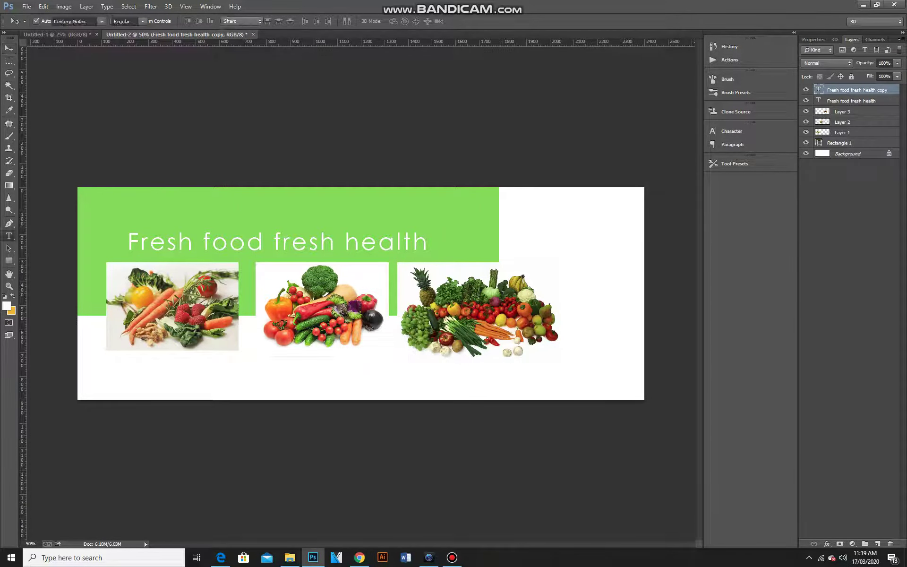
{"action": "left_click", "coordinate": [7, 305]}
{"action": "left_click", "coordinate": [573, 258]}
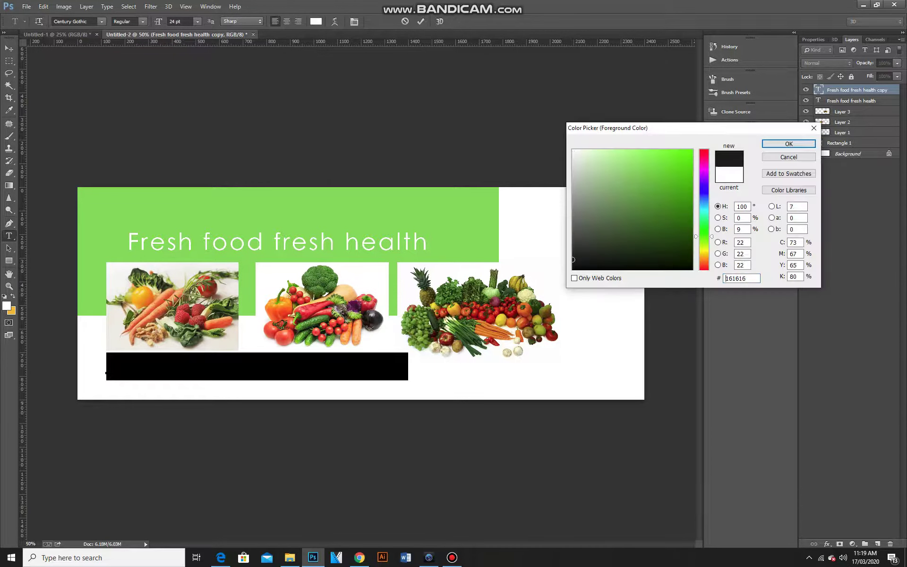
{"action": "left_click", "coordinate": [788, 144]}
Step: Nudge the dark headline copy slightly down and to the right beneath the pictures, and switch back to the first design, Untitled-1
{"action": "left_click", "coordinate": [9, 48]}
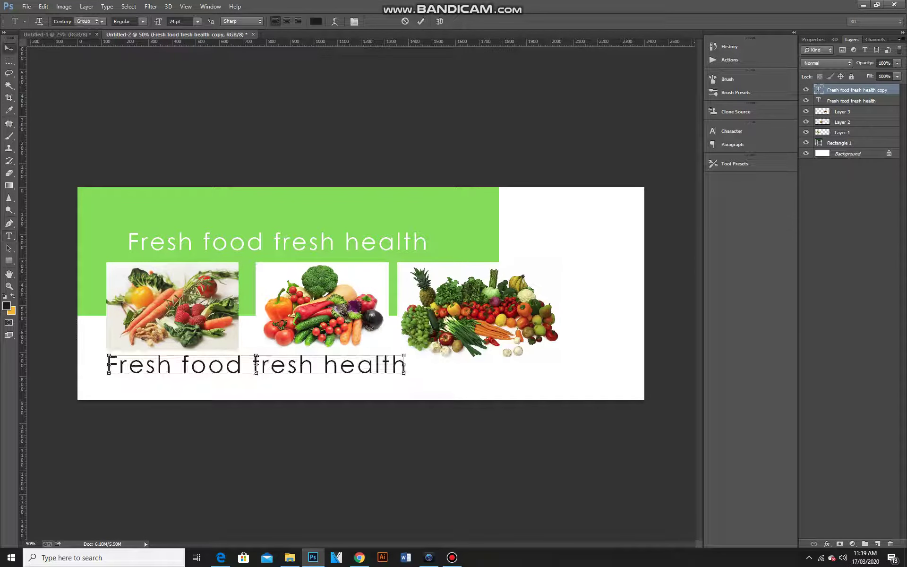
{"action": "left_click_drag", "start_coordinate": [161, 366], "coordinate": [171, 371]}
{"action": "left_click", "coordinate": [435, 459]}
{"action": "key", "text": "ctrl+minus"}
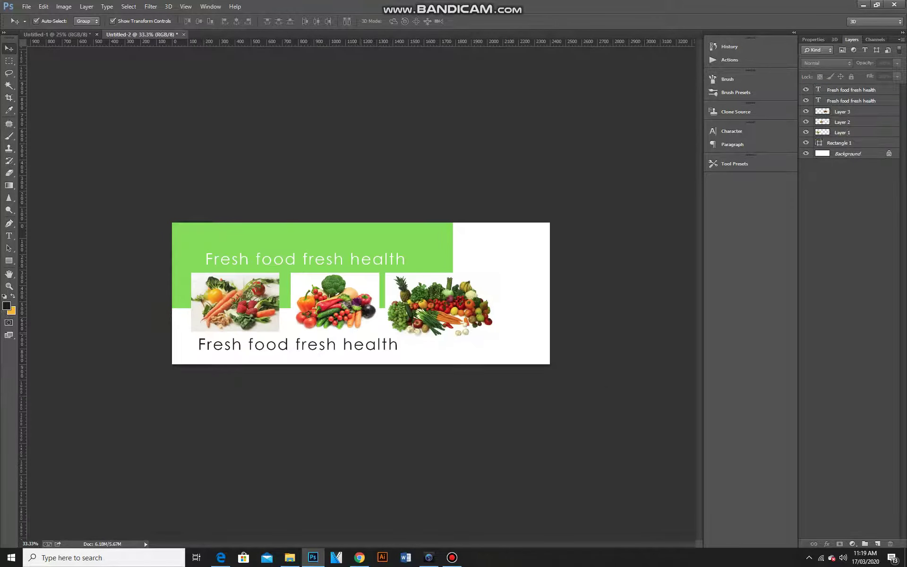
{"action": "left_click", "coordinate": [57, 34]}
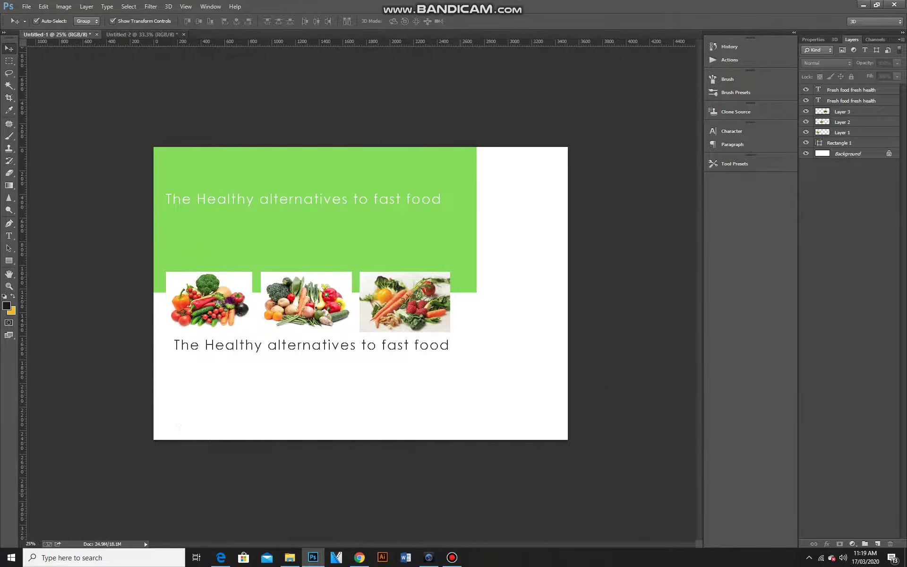